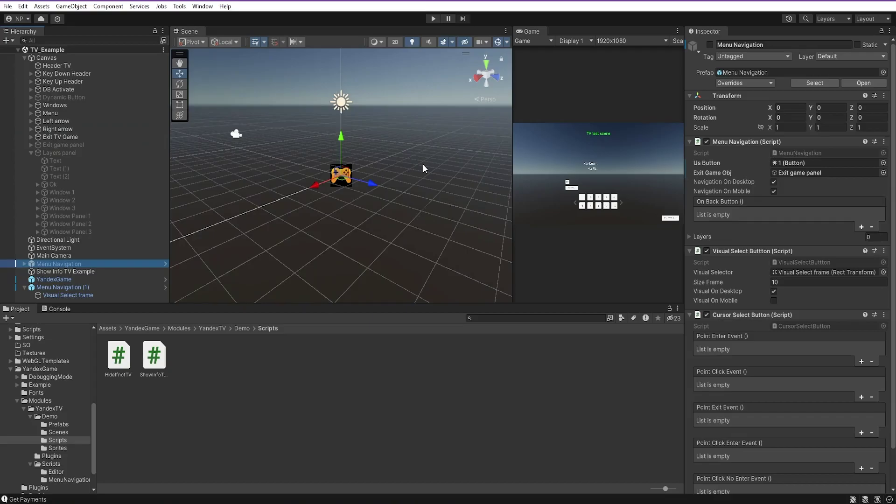
Import the DivAdaptiveBanner_PluginYG_Modul package with all its items checked.
double_click(80, 240)
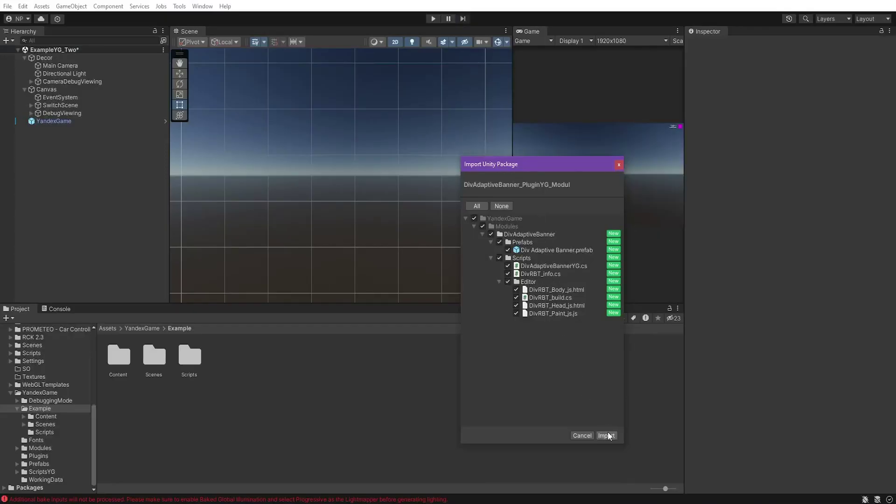
click(606, 435)
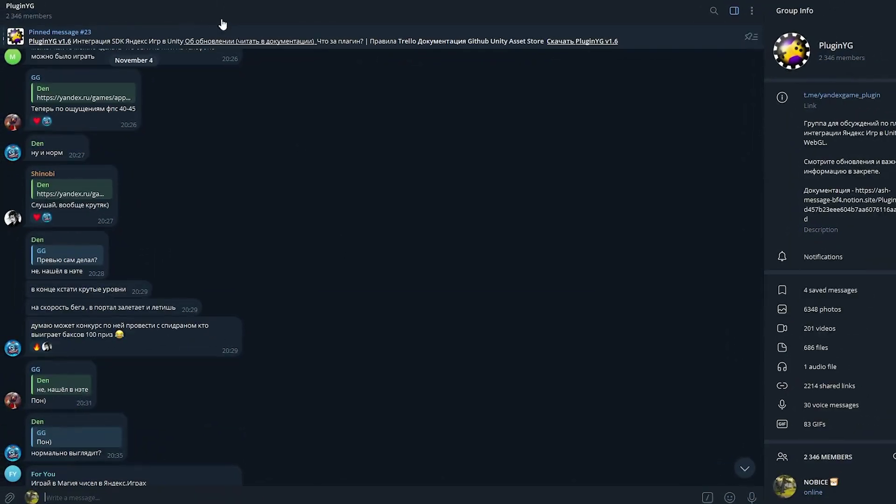
Cycle through the pinned PluginYG announcements and read the v1.6.1 beta's module list.
click(236, 46)
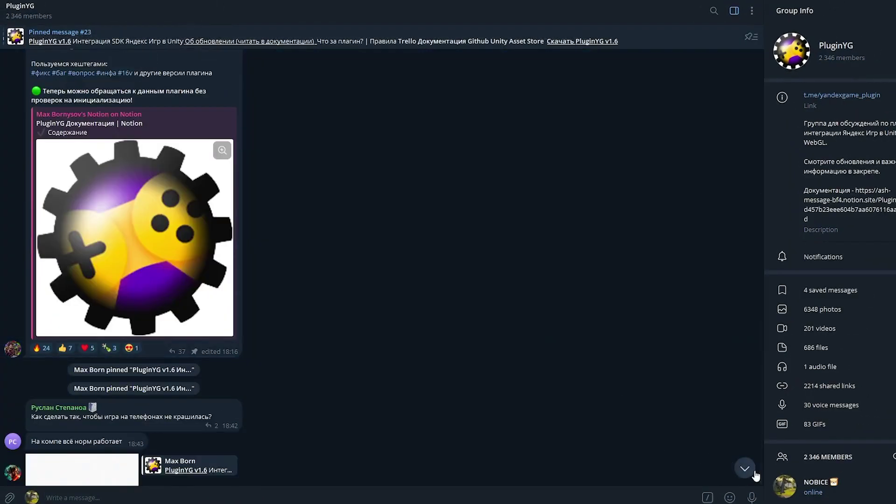
click(745, 468)
scroll(384, 286, up, 3)
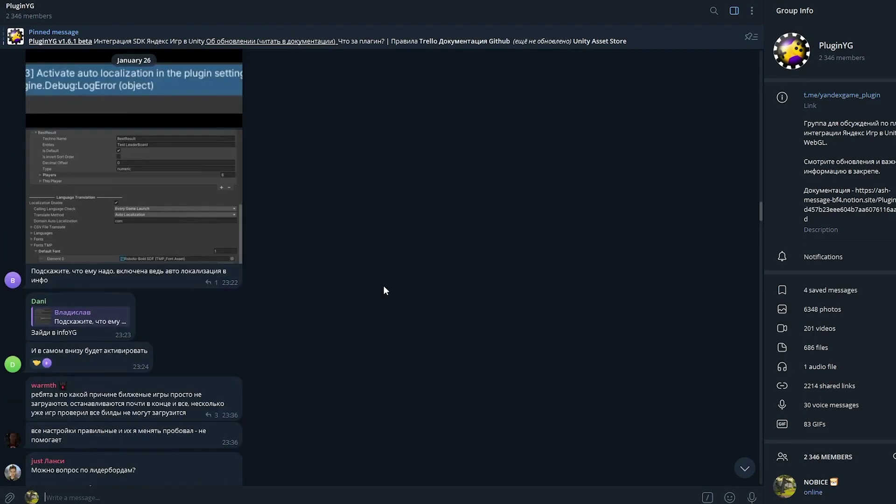
scroll(381, 290, down, 2)
click(303, 37)
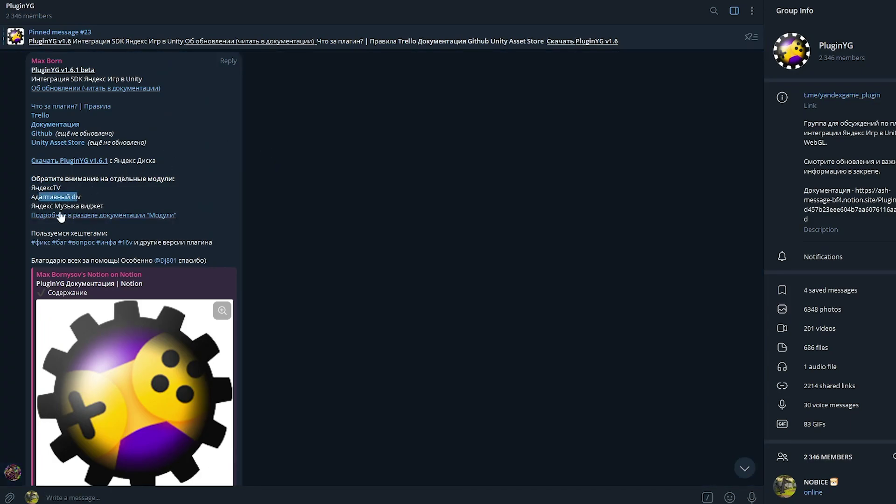
drag(50, 206, 81, 206)
From the v1.6 pin, open the Yandex TV module docs and its package download link.
click(186, 37)
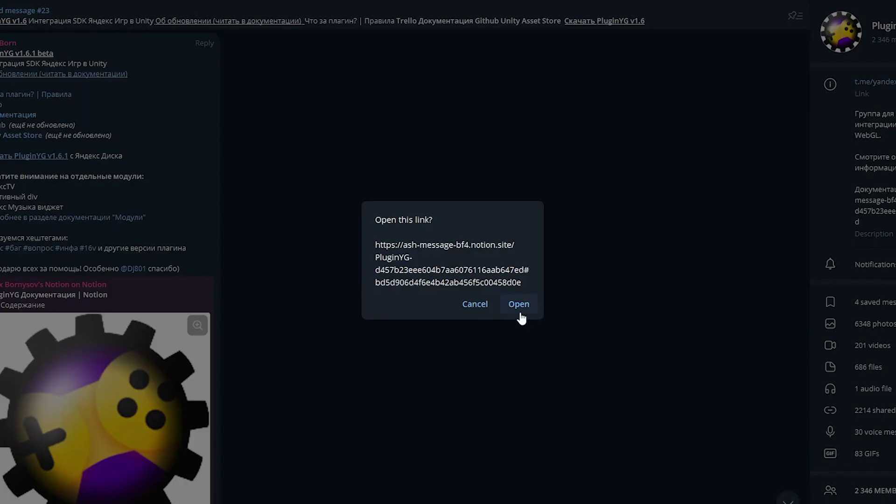
click(519, 305)
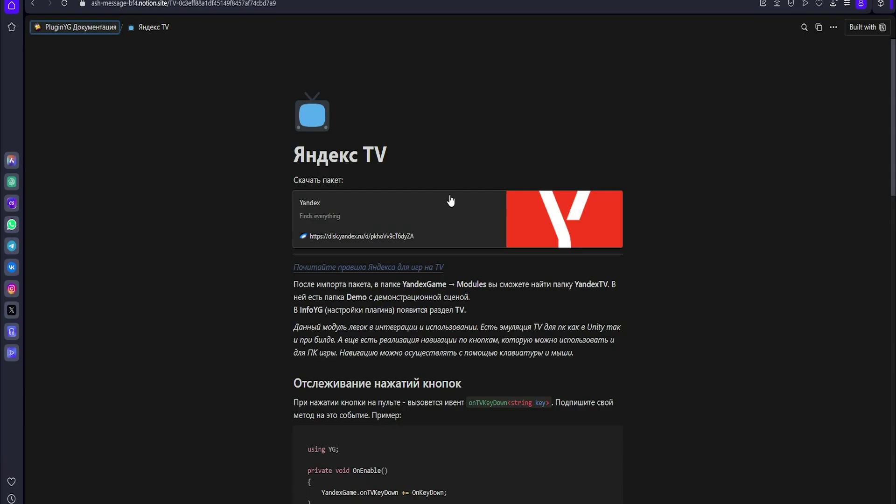
click(451, 217)
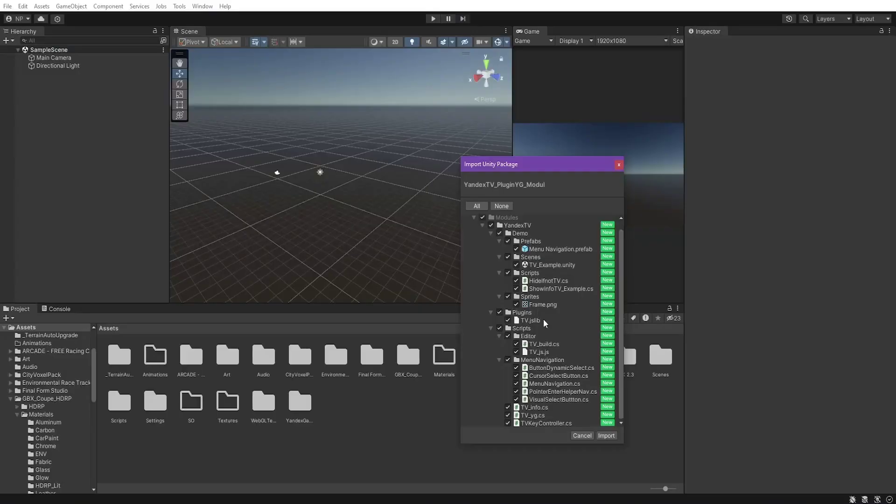
Import the YandexTV module package into the project.
click(606, 436)
click(179, 6)
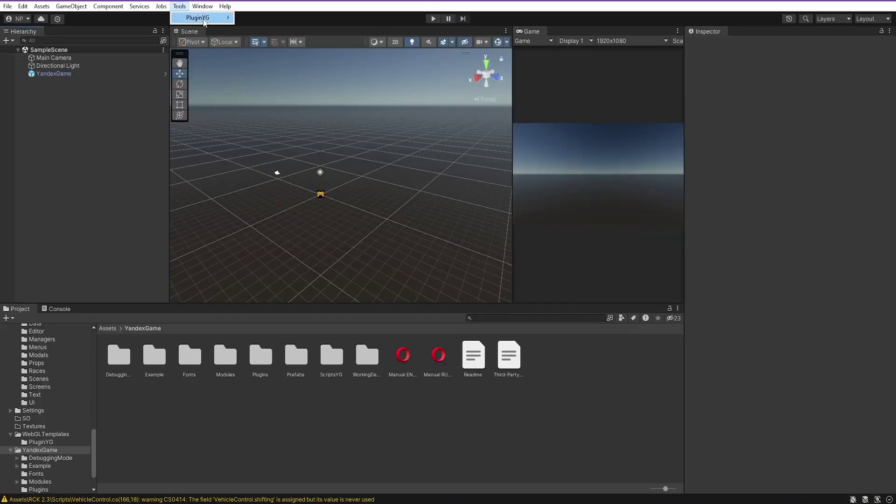
mouse_move(206, 18)
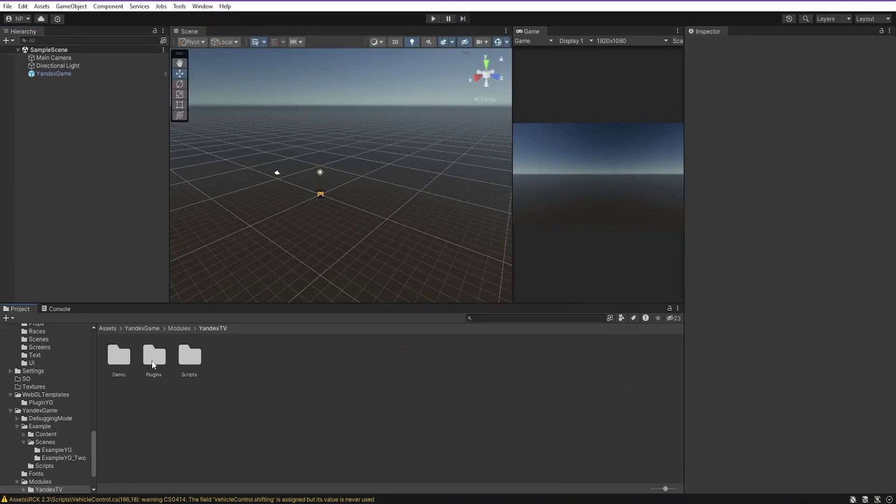
Play the TV_Example scene, open Window 2, and check the ad-timer and Get Payments logs.
double_click(119, 355)
key(ctrl+p)
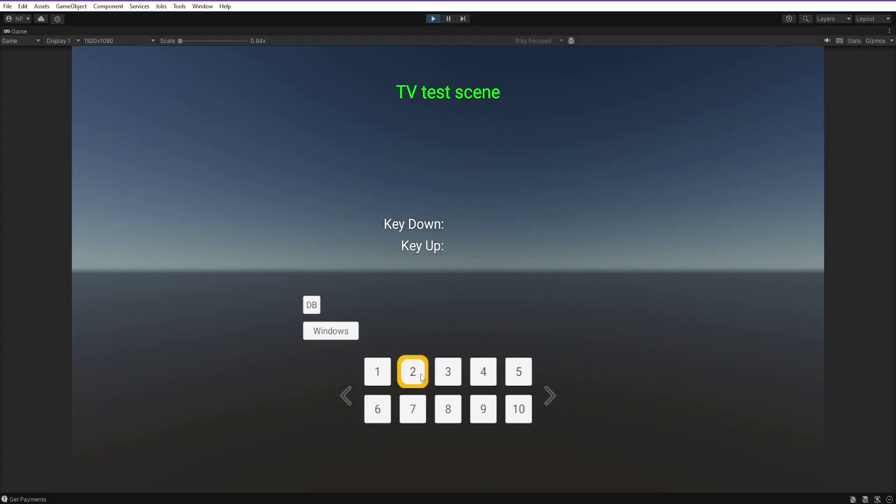
click(331, 329)
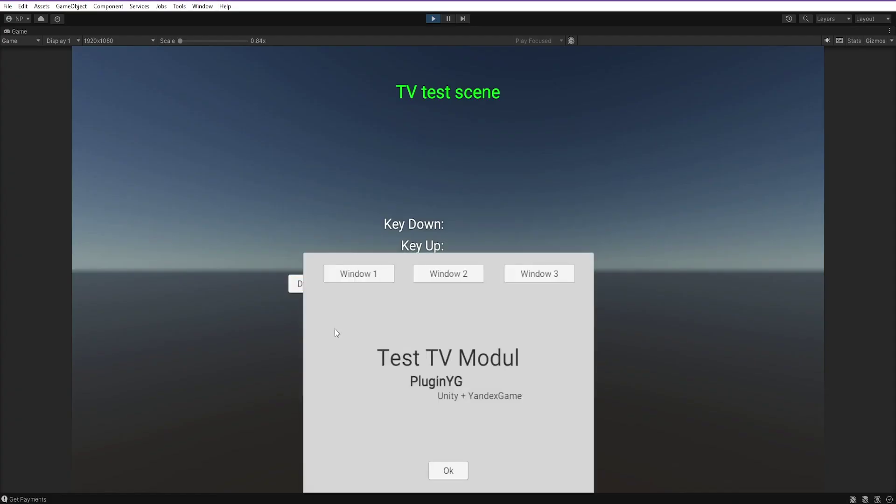
click(519, 279)
click(443, 276)
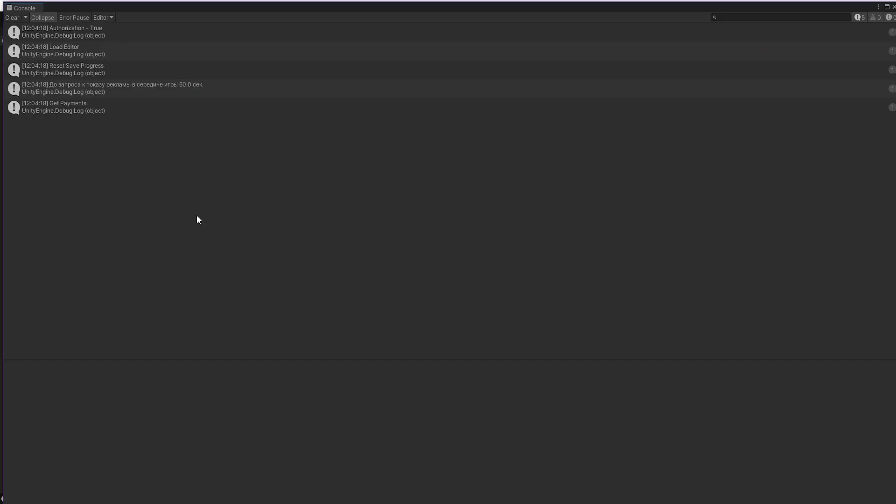
click(108, 88)
click(119, 101)
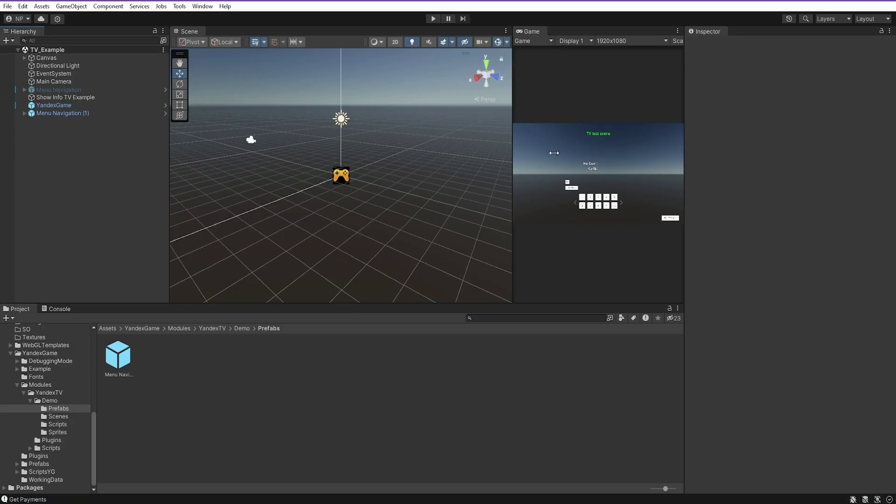
Maximize the Game view, select Menu Navigation (1), and ping its MenuNavigation script.
scroll(628, 178, up, 1)
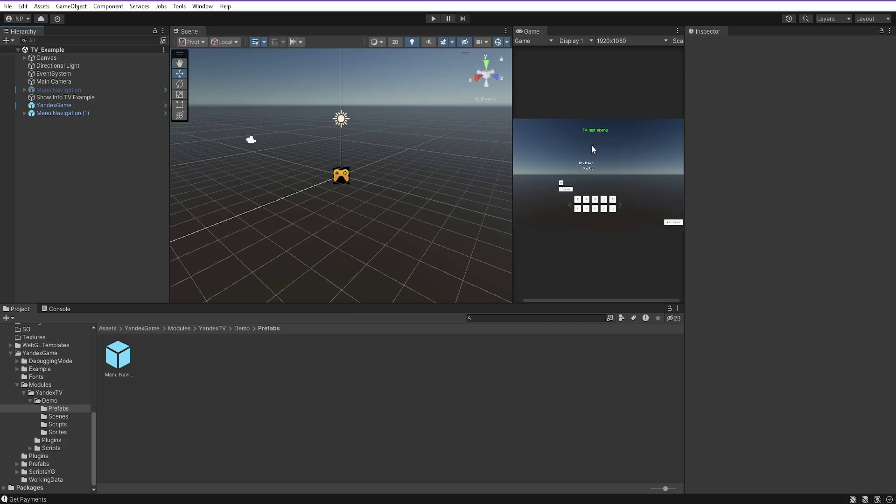
double_click(533, 35)
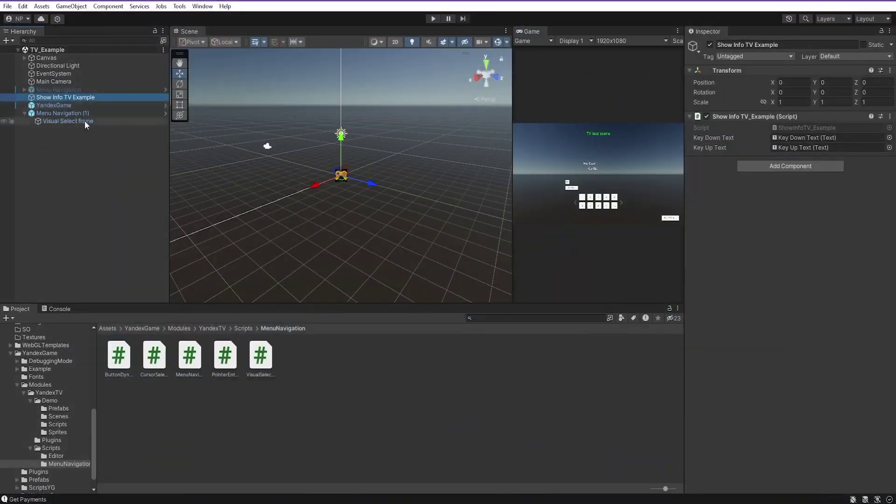
click(86, 113)
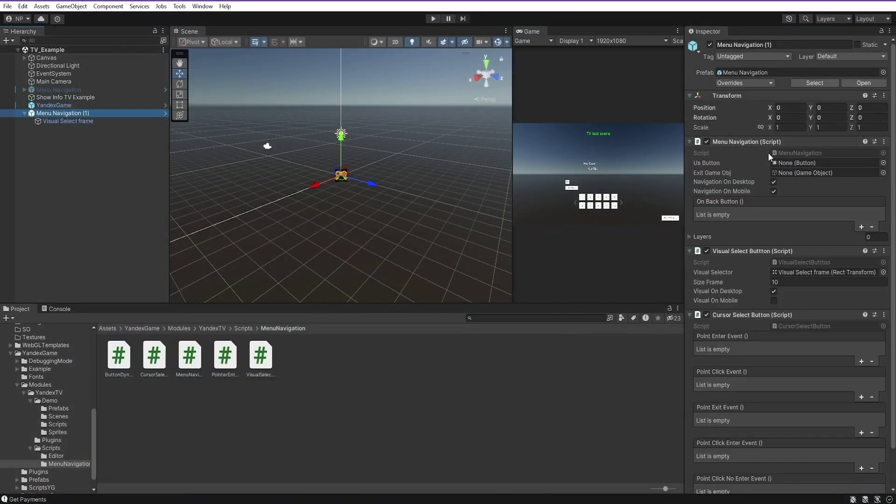
click(823, 152)
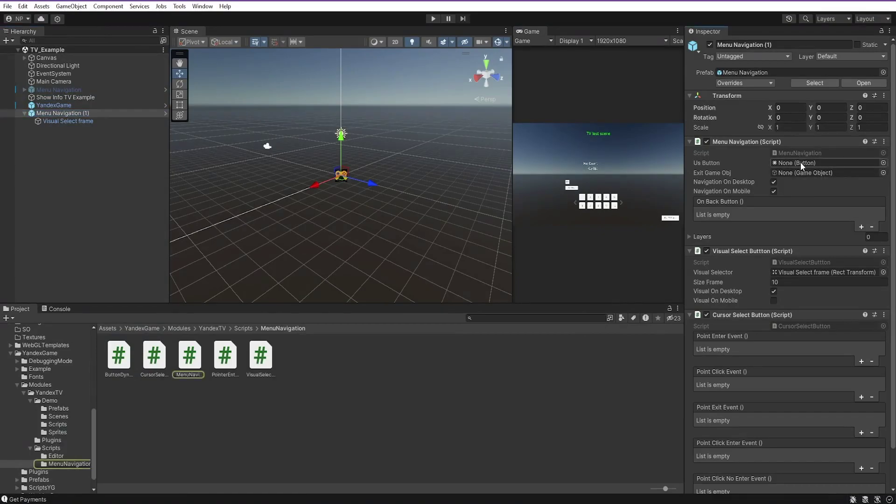
mouse_move(775, 164)
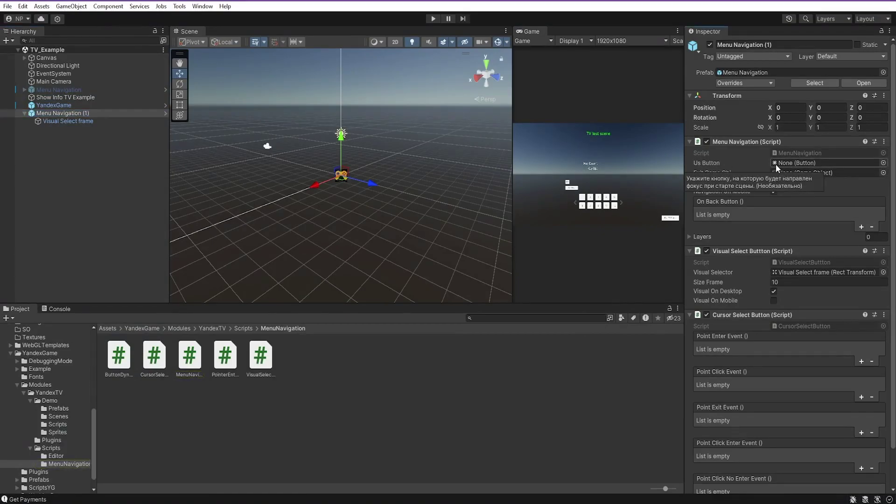
key(alt+Tab)
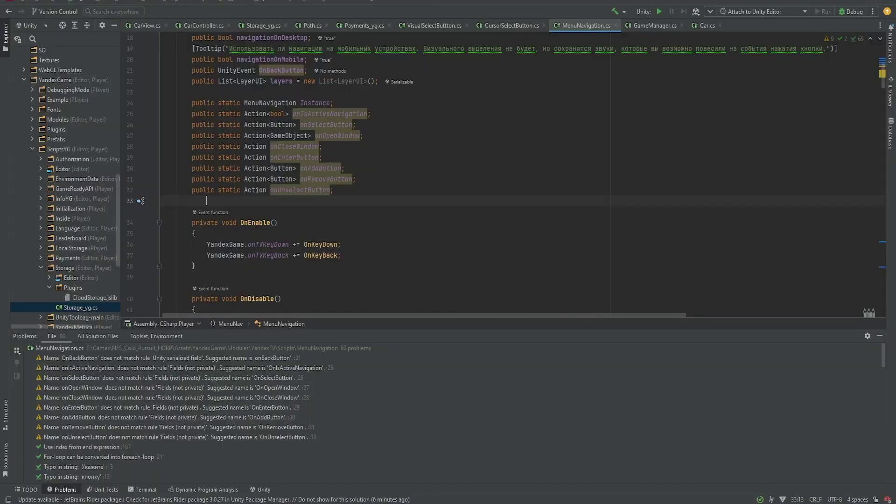
scroll(422, 205, down, 2)
click(427, 208)
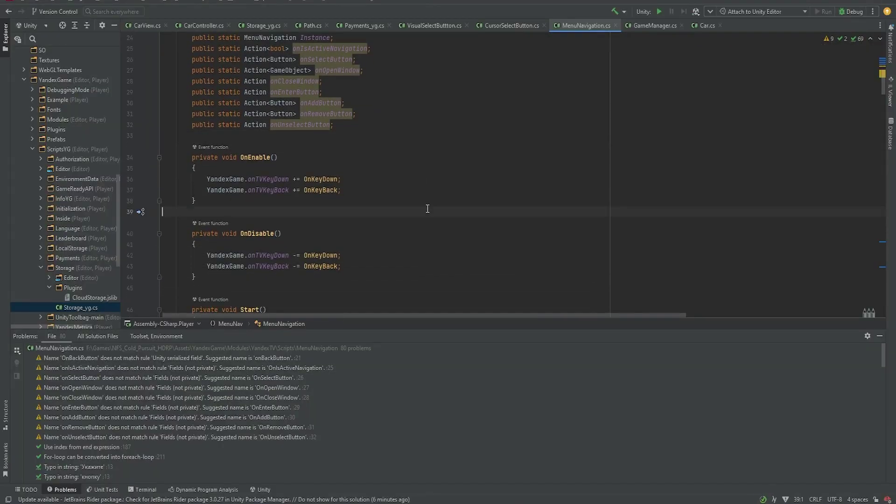
key(alt+Tab)
key(alt+Tab)
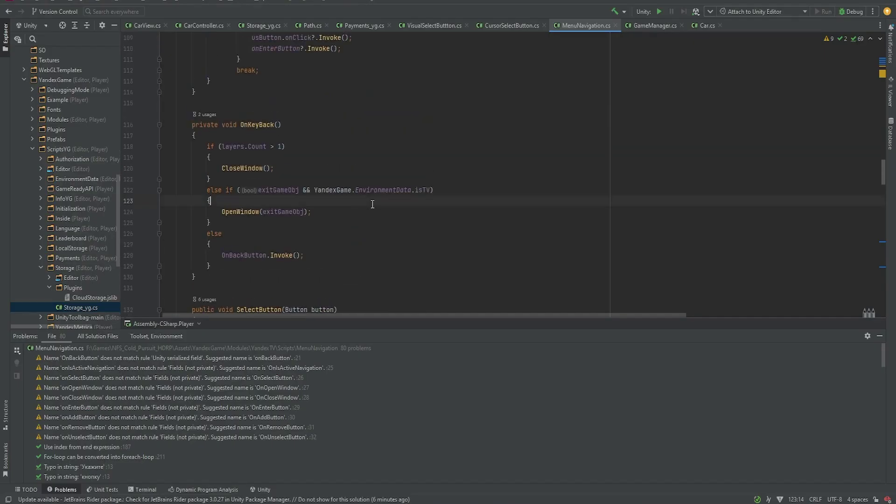
scroll(434, 207, down, 10)
scroll(434, 207, down, 10)
scroll(435, 207, down, 10)
click(434, 212)
scroll(435, 207, down, 6)
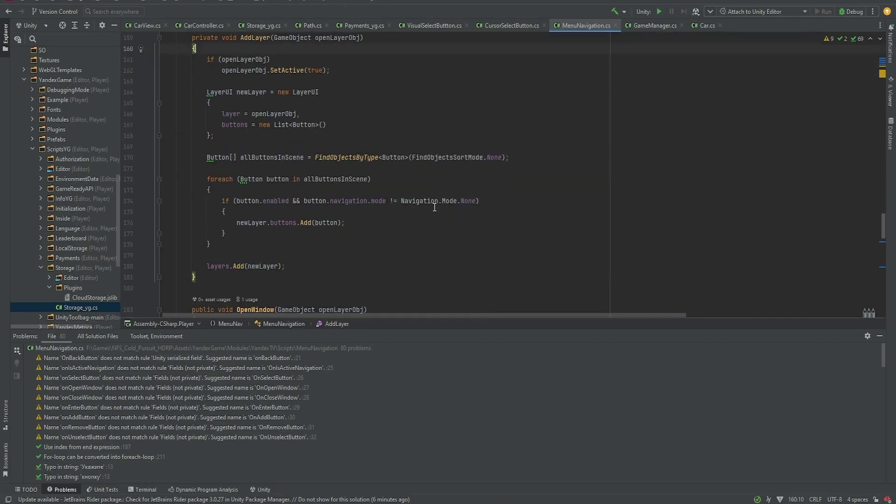
key(alt+Tab)
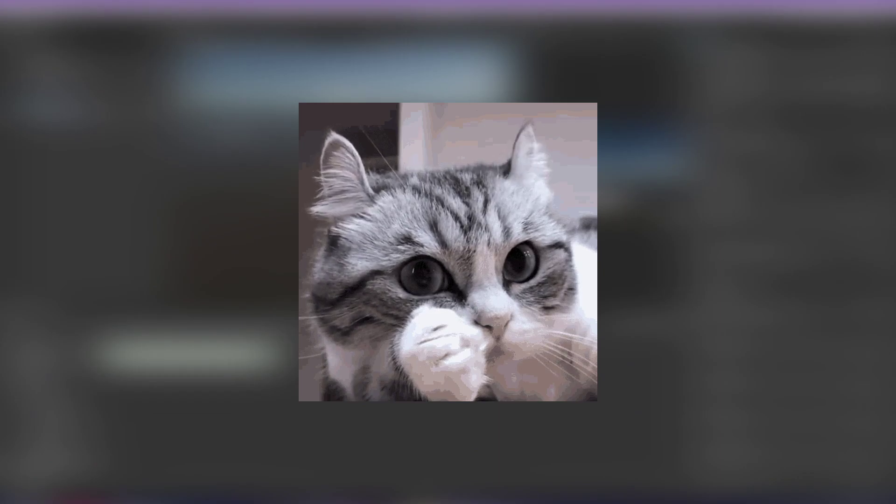
Read through VisualSelectButton.cs and jump to the IncreaseSize method definition.
scroll(464, 249, down, 3)
scroll(492, 237, down, 2)
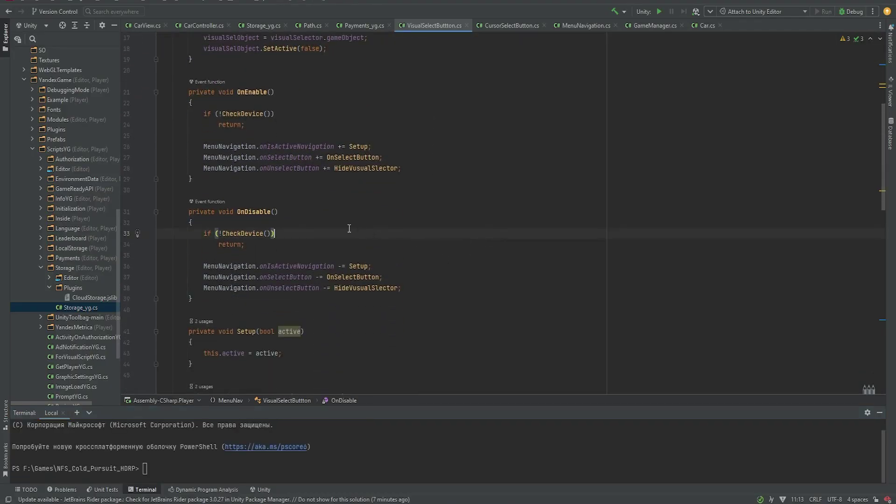
scroll(280, 275, down, 2)
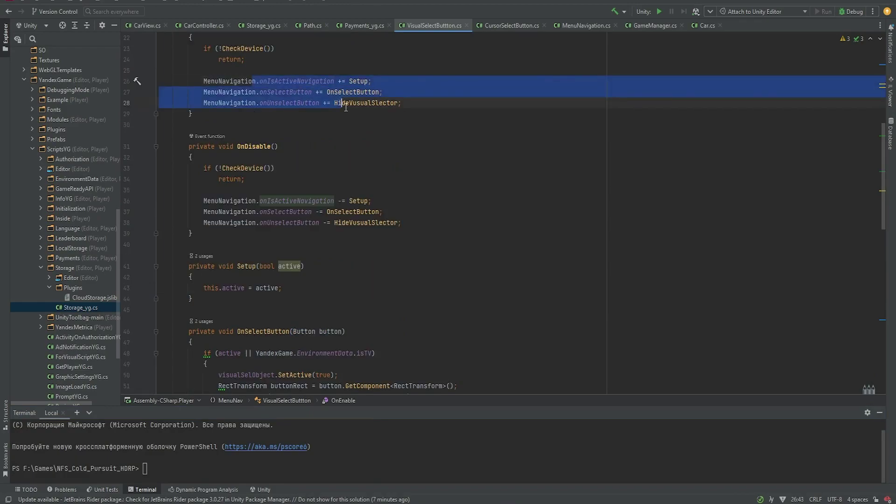
drag(280, 146, 191, 157)
drag(278, 291, 343, 284)
scroll(343, 284, down, 2)
click(189, 247)
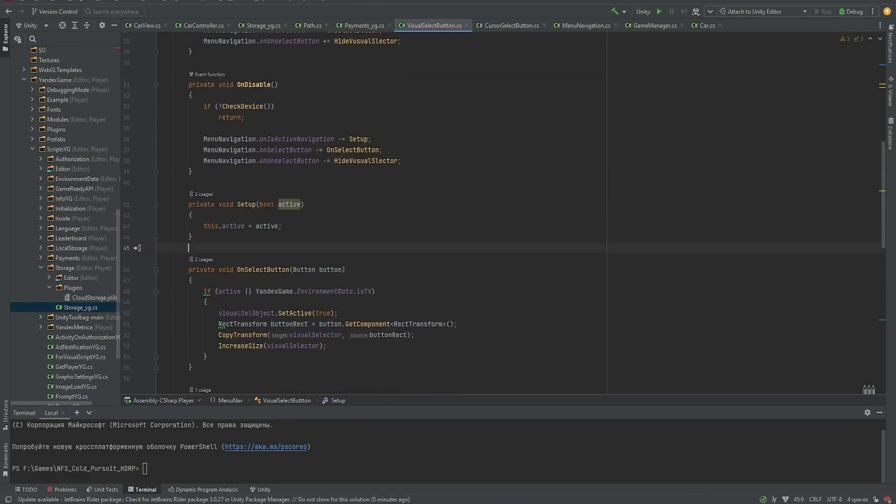
ctrl+click(242, 348)
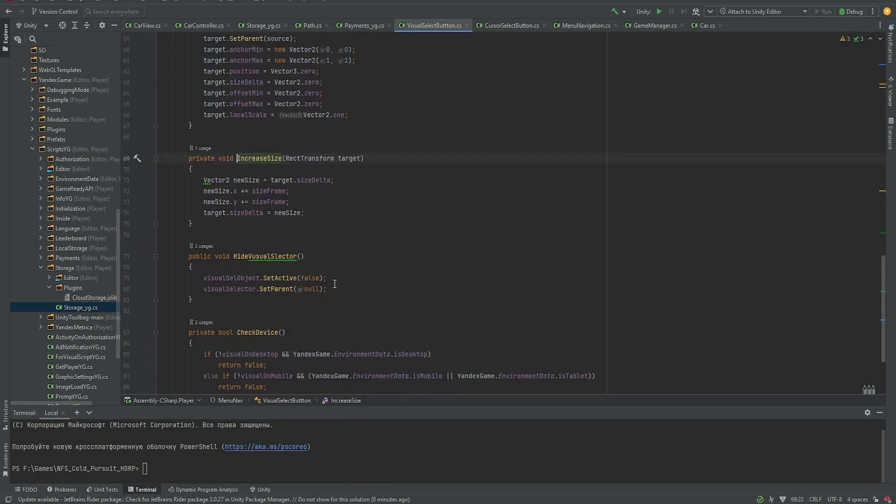
Open CursorSelectButton.cs and review its OpenLayer and AddButton methods.
double_click(807, 285)
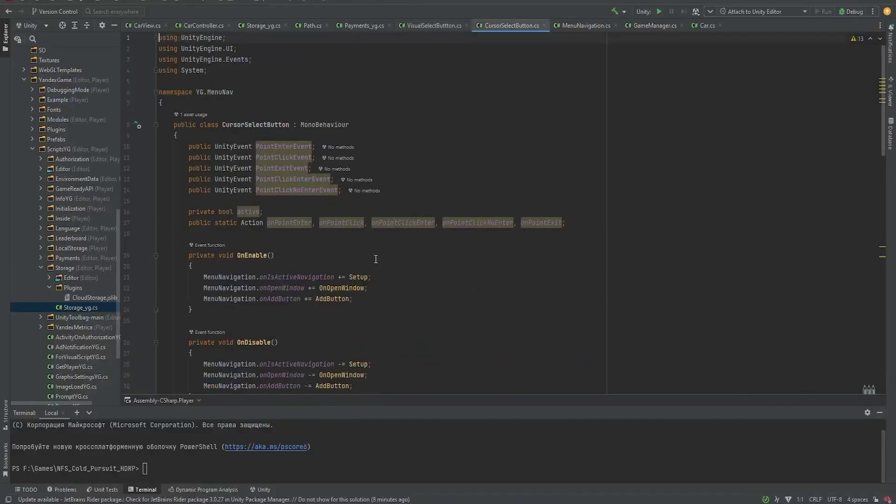
scroll(454, 252, down, 10)
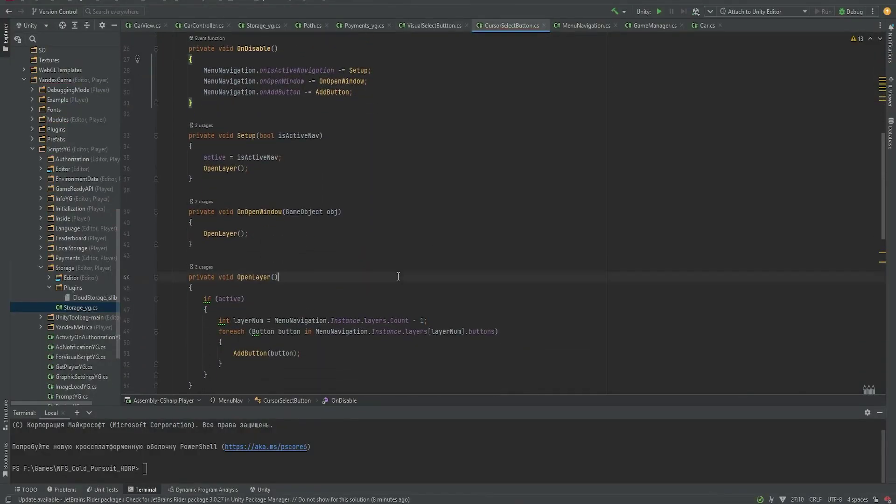
click(309, 211)
scroll(276, 247, down, 2)
click(232, 219)
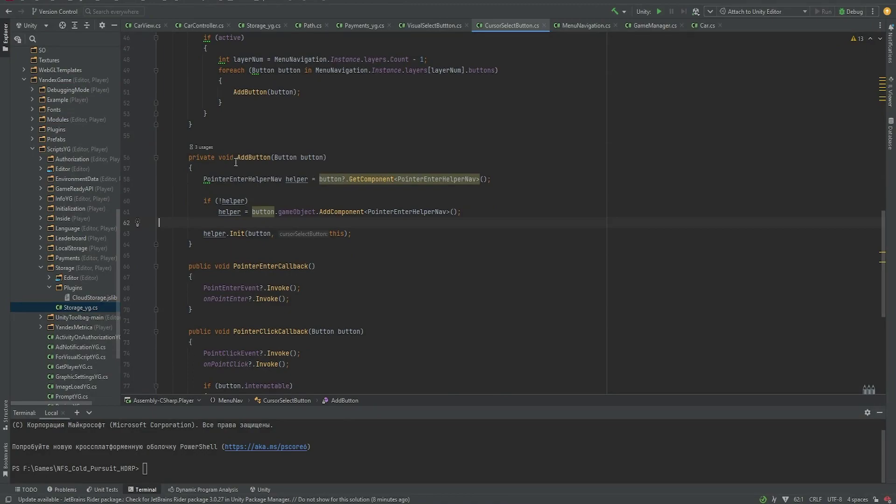
Continue reading through PointerClickCallback and PointerExitCallback, then return to Unity.
scroll(452, 257, down, 2)
click(458, 242)
scroll(459, 248, down, 3)
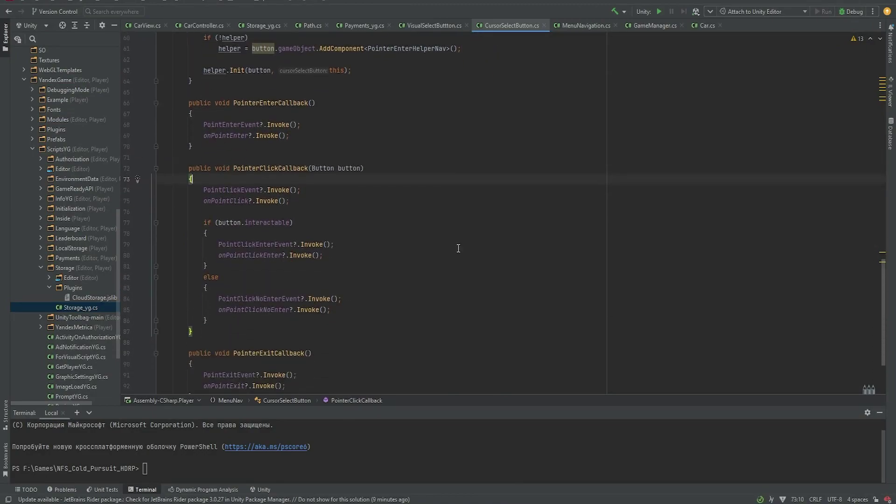
scroll(458, 248, down, 4)
click(457, 259)
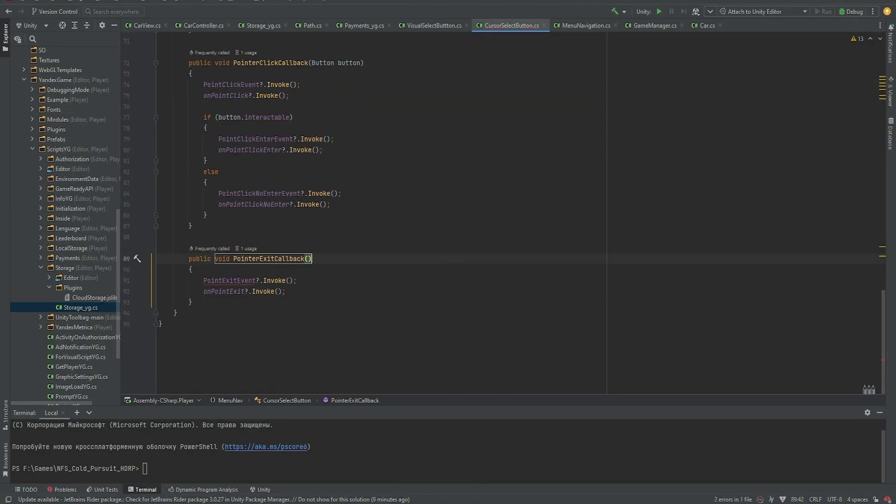
key(alt+Tab)
Add a Point Enter Event calling SetActive on a new, initially hidden Canvas Image, then test it in Play mode.
click(861, 320)
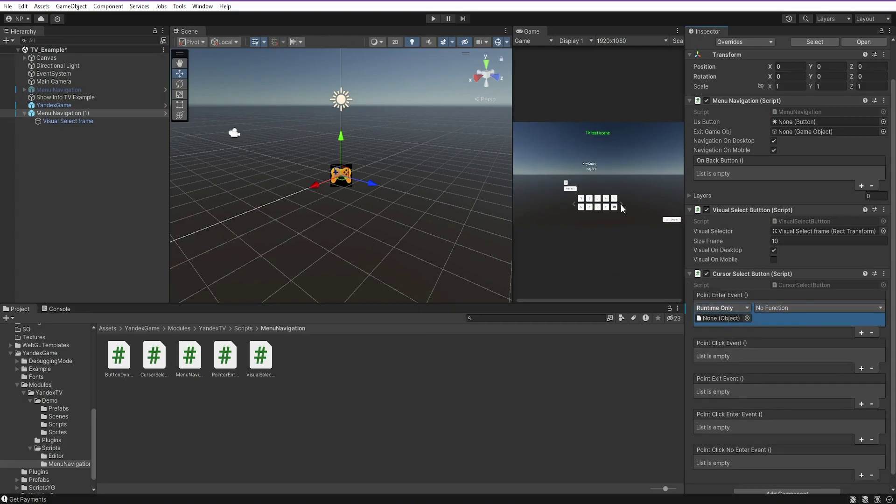
scroll(611, 175, up, 2)
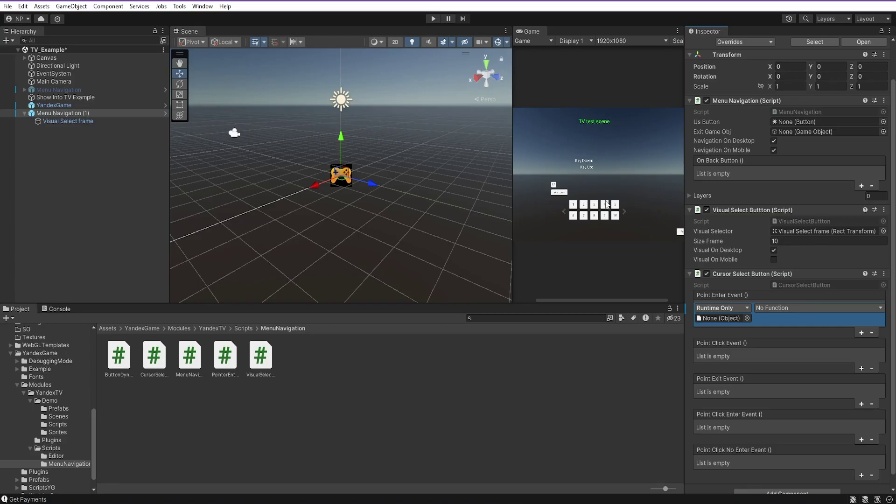
click(47, 58)
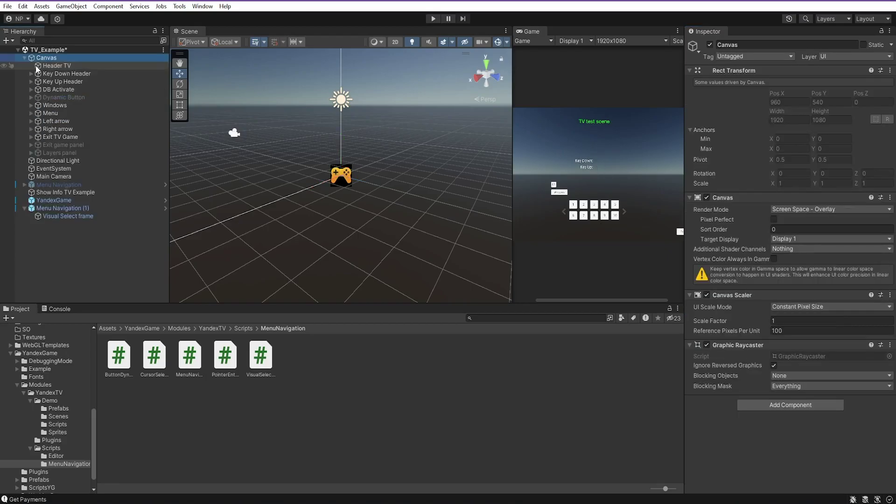
right_click(42, 57)
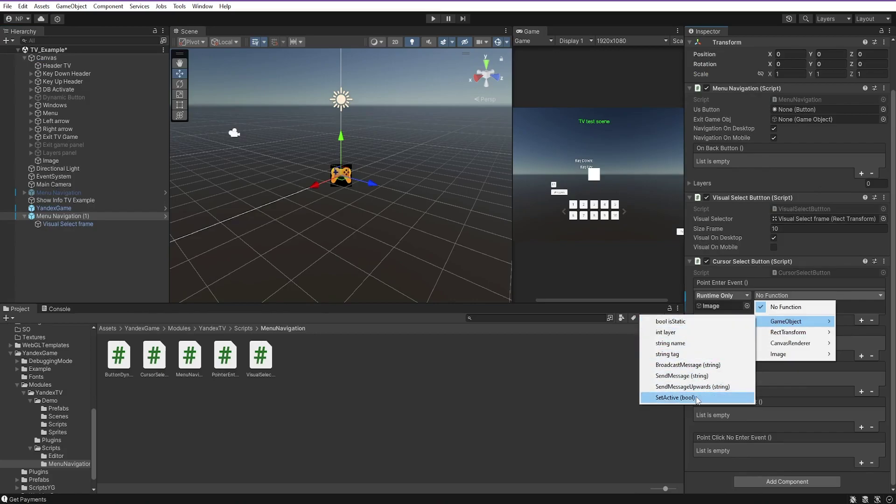
click(675, 397)
double_click(711, 305)
click(709, 44)
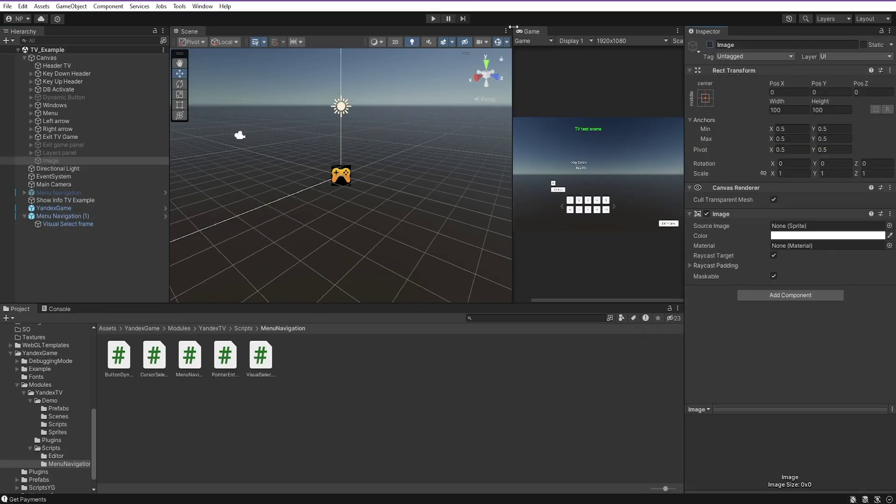
click(433, 19)
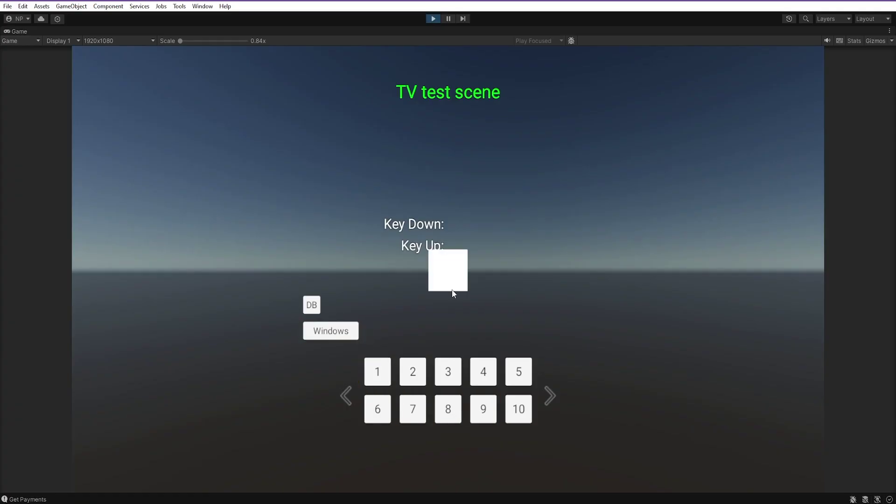
click(434, 17)
Open the Show Info TV Example object's ShowInfoTV_Example script and review its OnTVKeyBack handler.
click(111, 217)
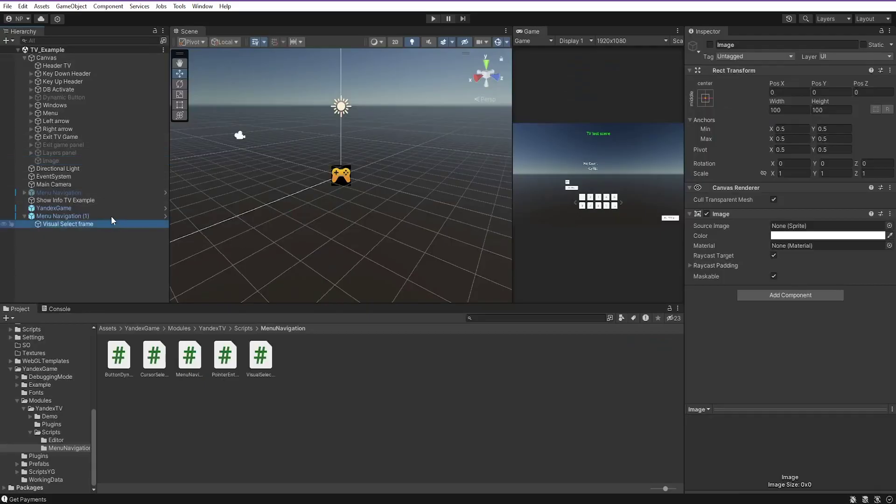
click(340, 395)
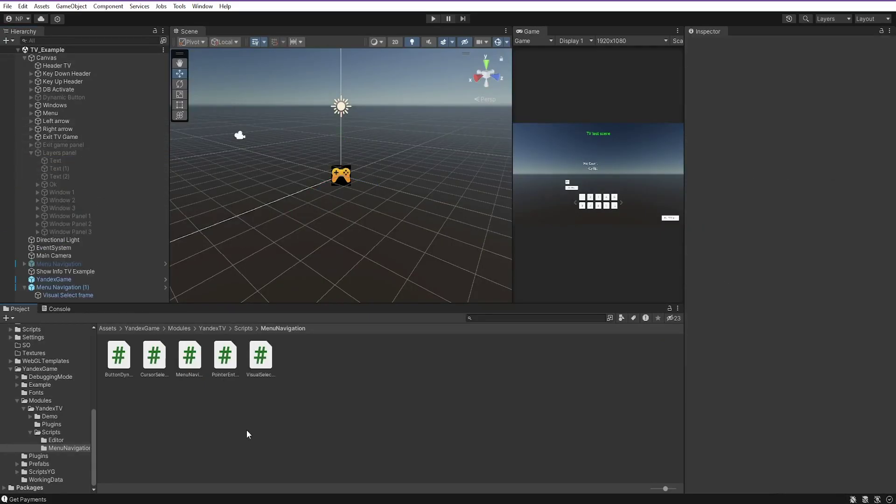
click(65, 271)
double_click(821, 131)
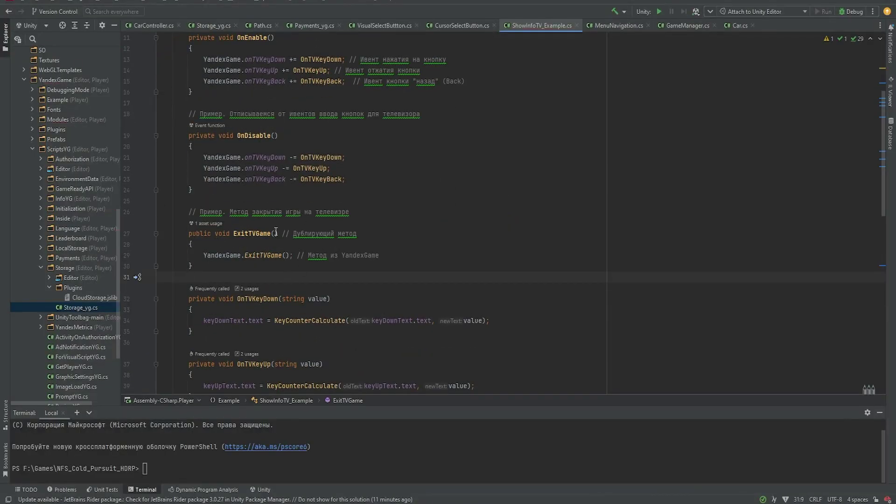
scroll(276, 232, down, 8)
click(276, 232)
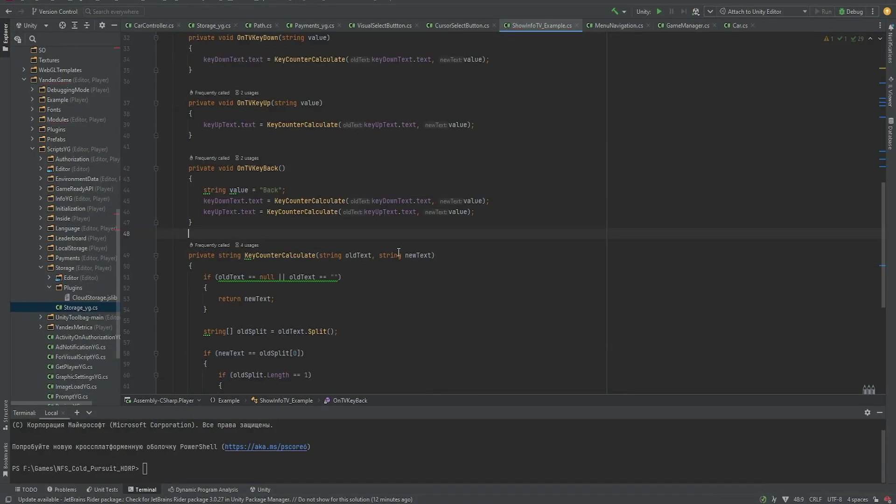
key(alt+Tab)
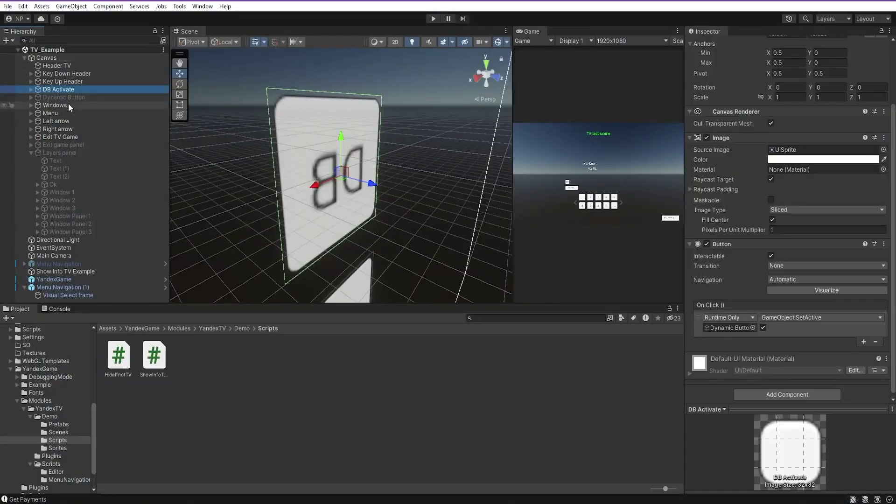
Select DB Activate and frame the Menu grid, Right arrow, Menu Navigation and Directional Light.
click(67, 98)
double_click(71, 112)
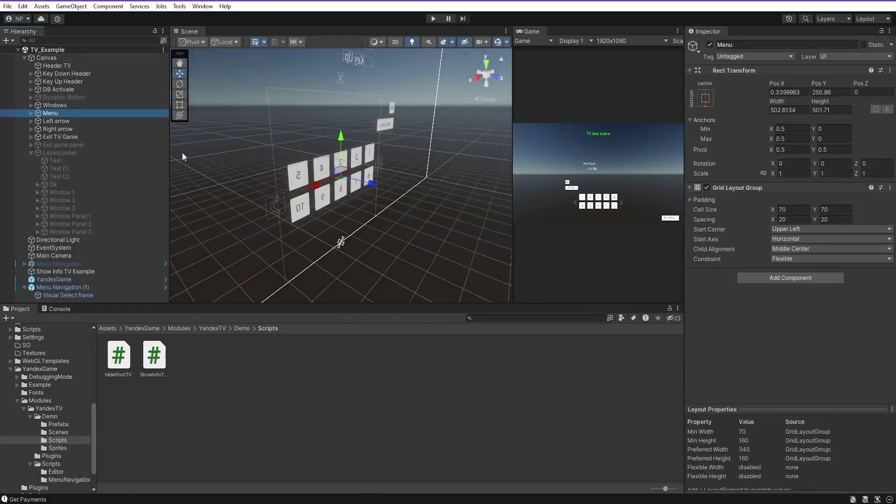
double_click(57, 129)
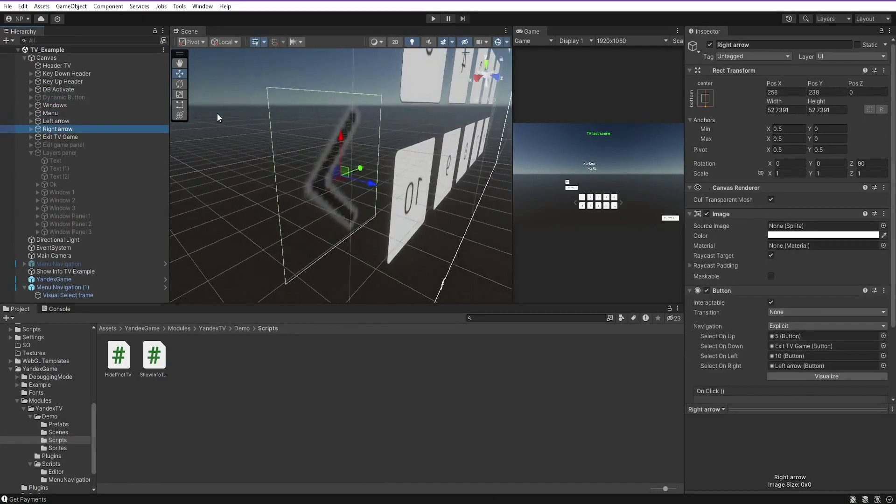
double_click(59, 264)
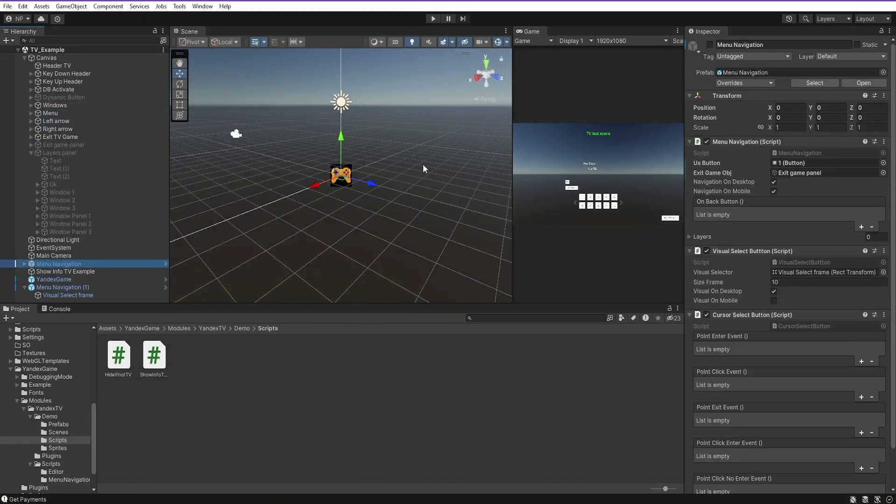
double_click(58, 240)
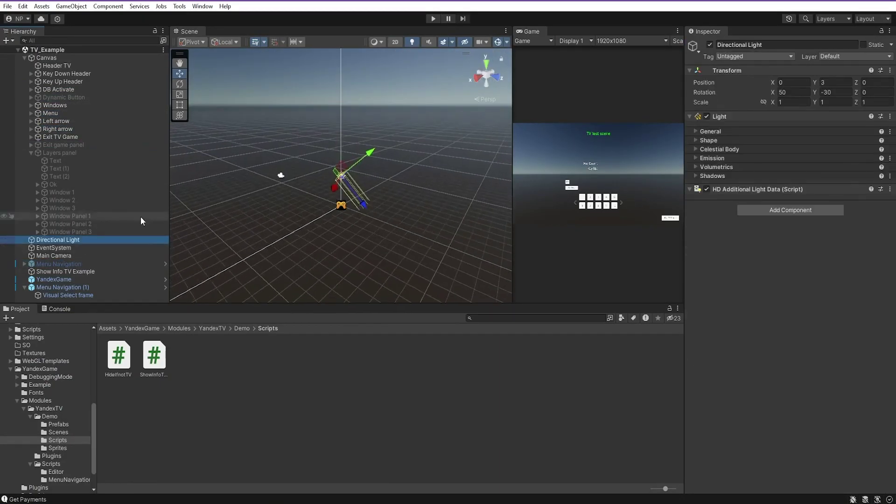
In the Project window, go from Demo Prefabs up through YandexGame to the top of Assets.
click(59, 424)
click(126, 357)
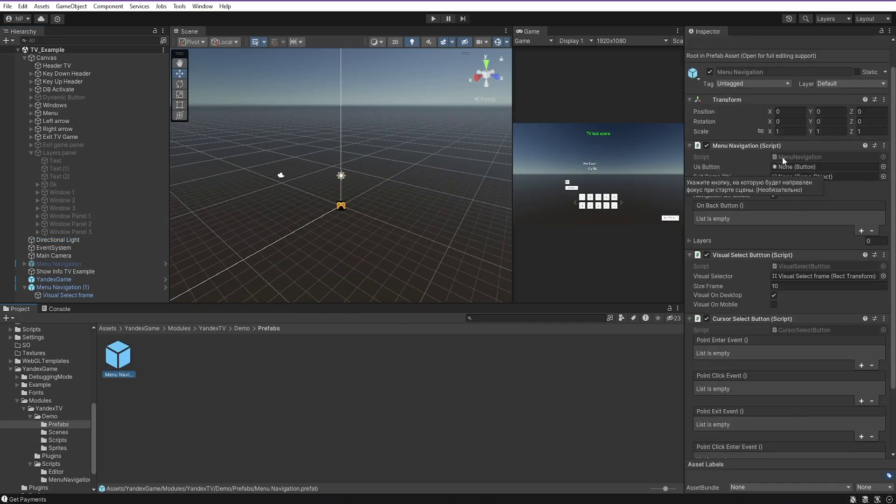
mouse_move(797, 176)
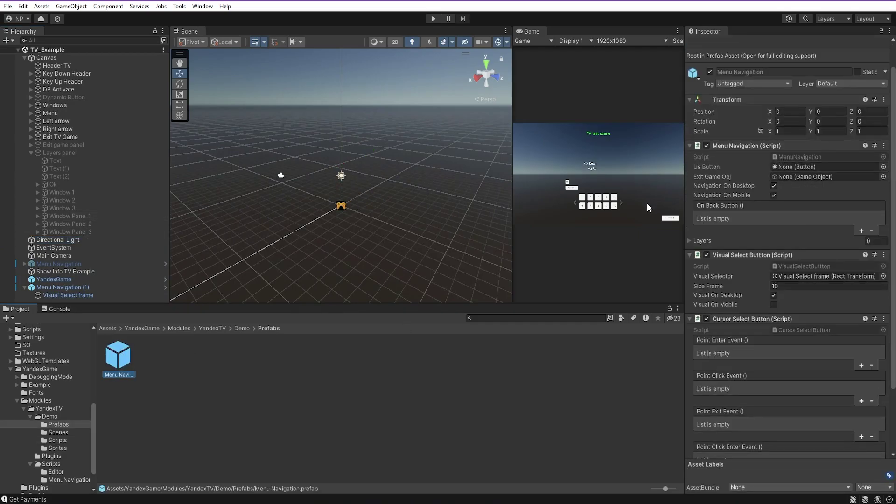
click(142, 328)
click(108, 328)
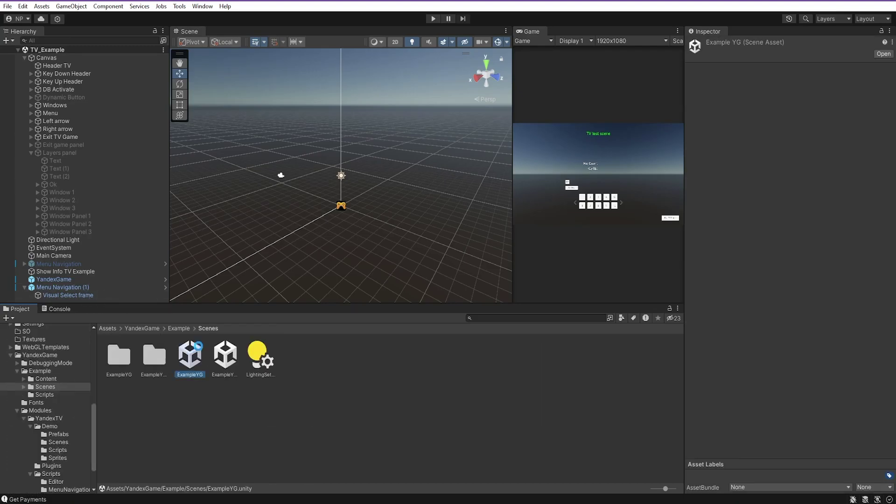
Open the ExampleYG scene, restore the Game view size, and select the Language group.
double_click(529, 32)
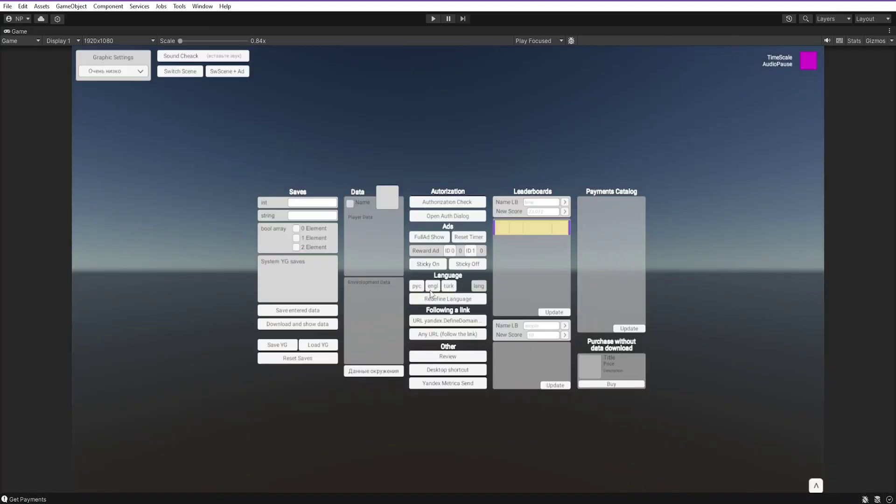
double_click(27, 31)
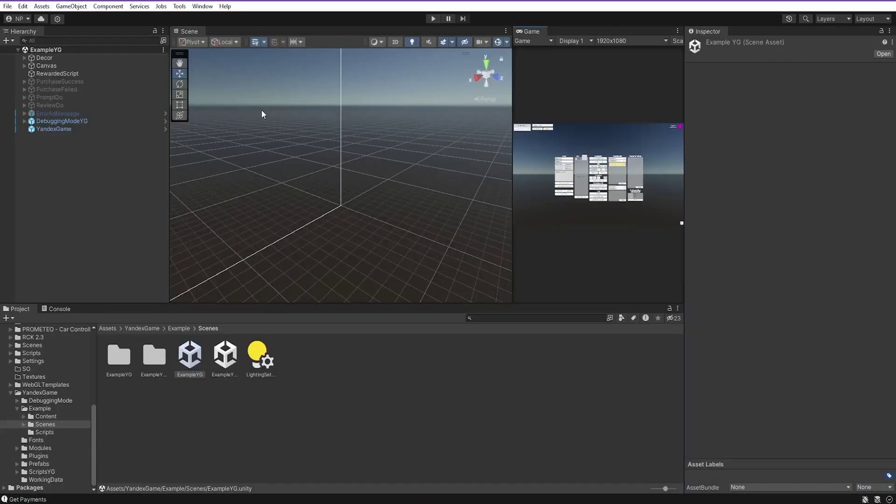
click(85, 121)
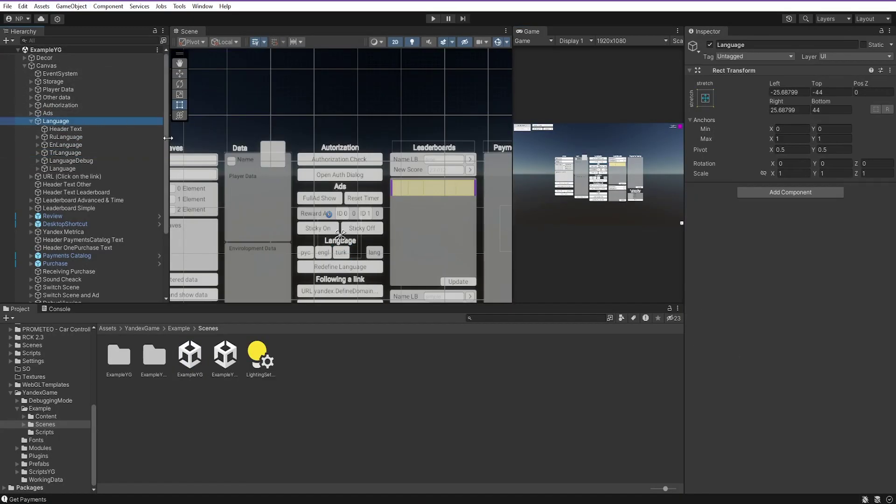
scroll(119, 130, down, 3)
scroll(105, 122, up, 3)
Check the On Click setup of the RuLanguage, EnLanguage and TrLanguage buttons.
double_click(66, 132)
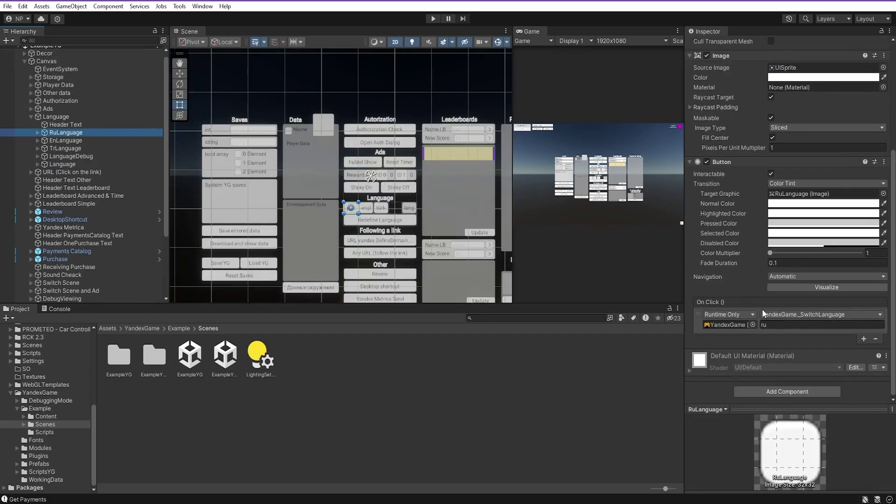
click(91, 141)
click(91, 148)
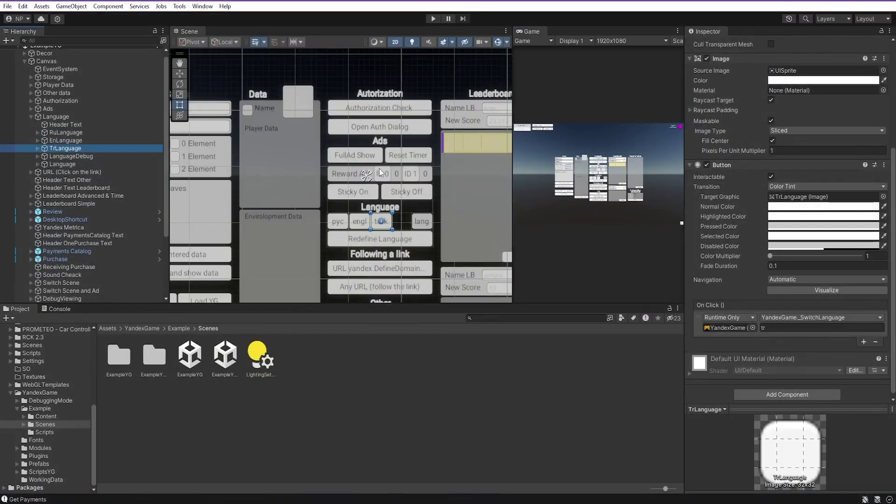
scroll(378, 175, up, 2)
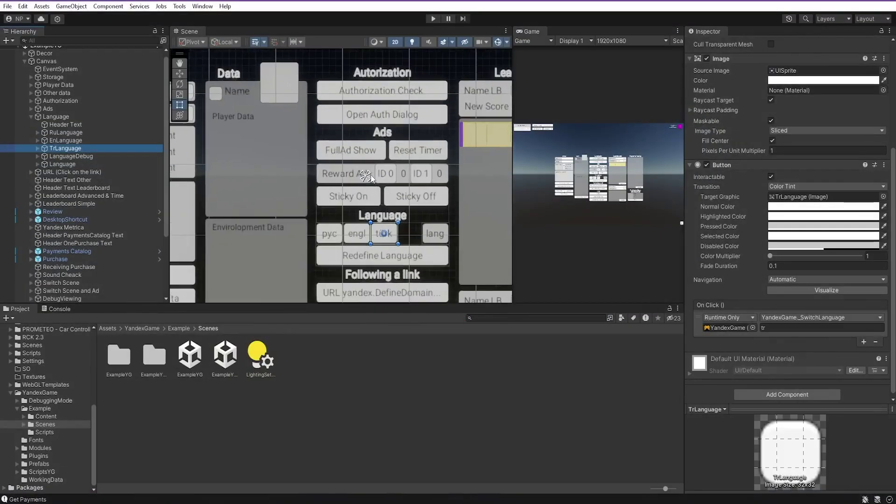
scroll(375, 233, up, 2)
scroll(365, 216, up, 2)
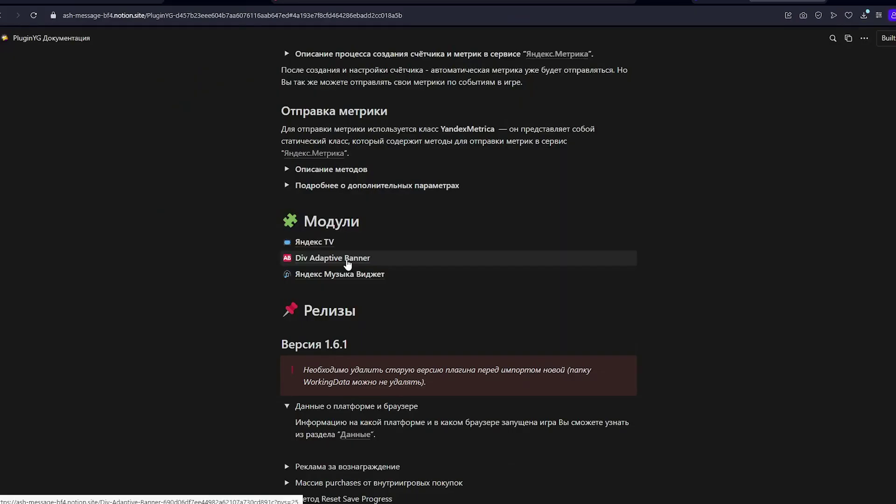
Open the Div Adaptive Banner docs page and read its setup and parameter sections.
click(348, 261)
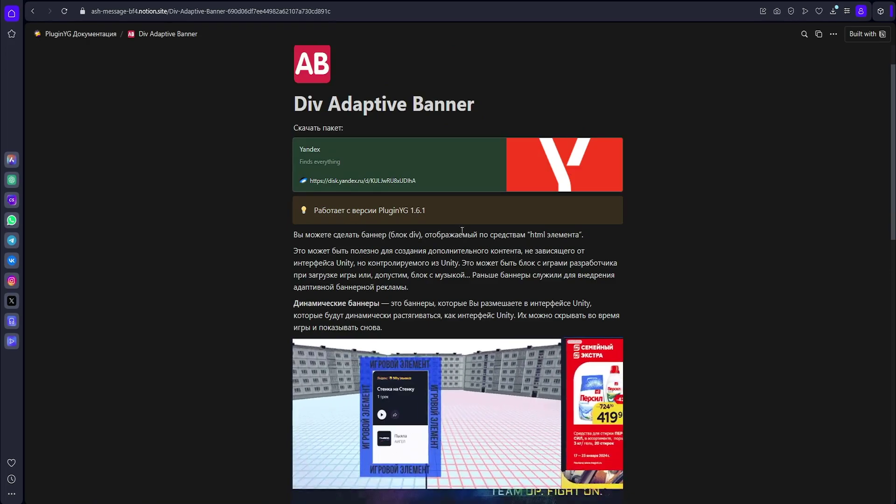
drag(525, 252, 344, 266)
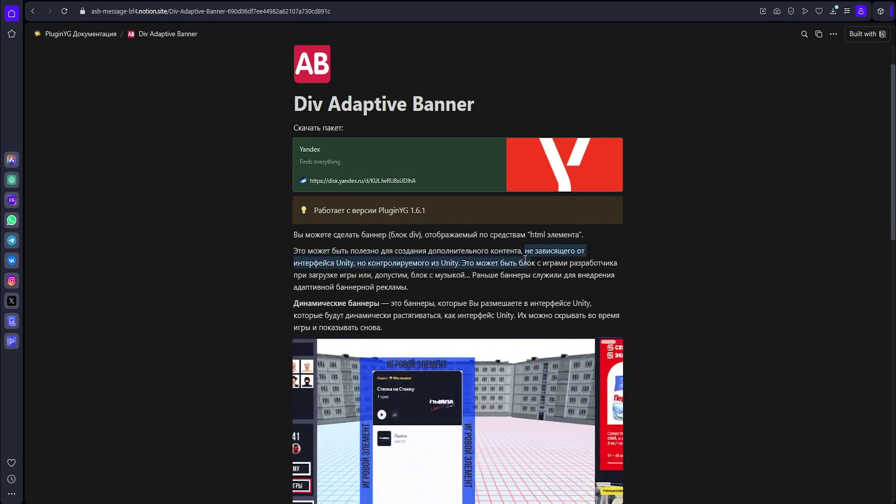
click(345, 265)
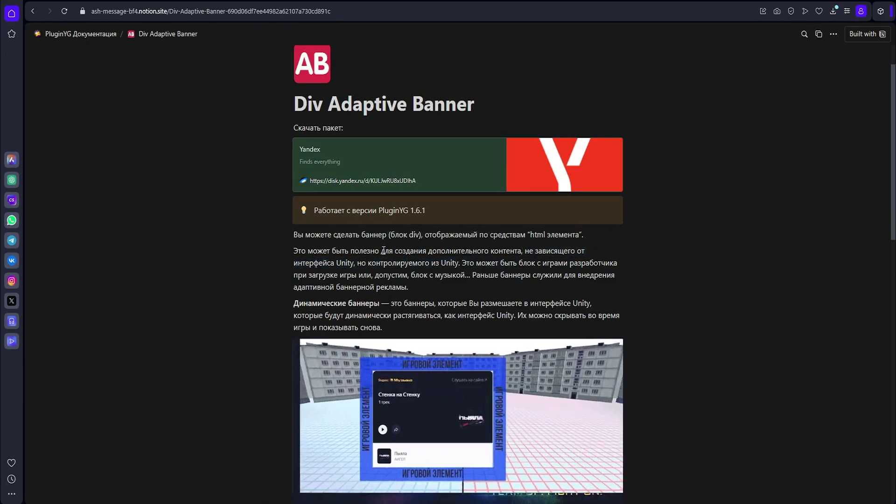
scroll(672, 234, down, 2)
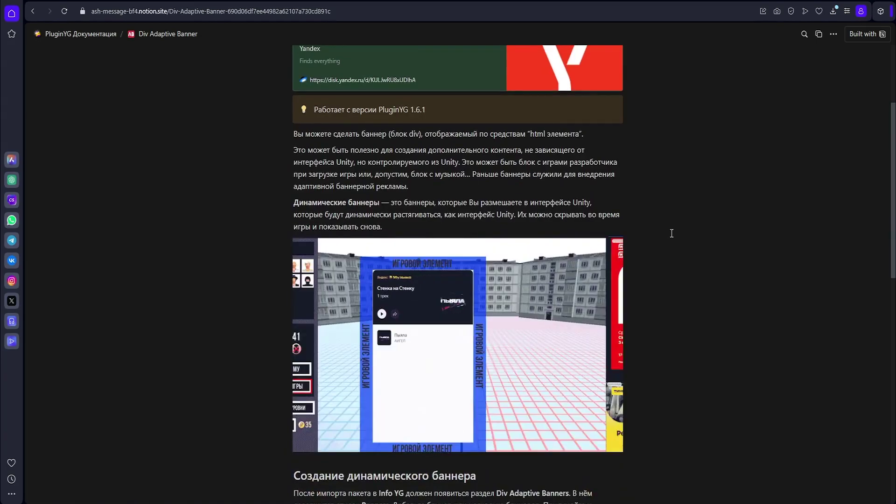
scroll(671, 233, down, 6)
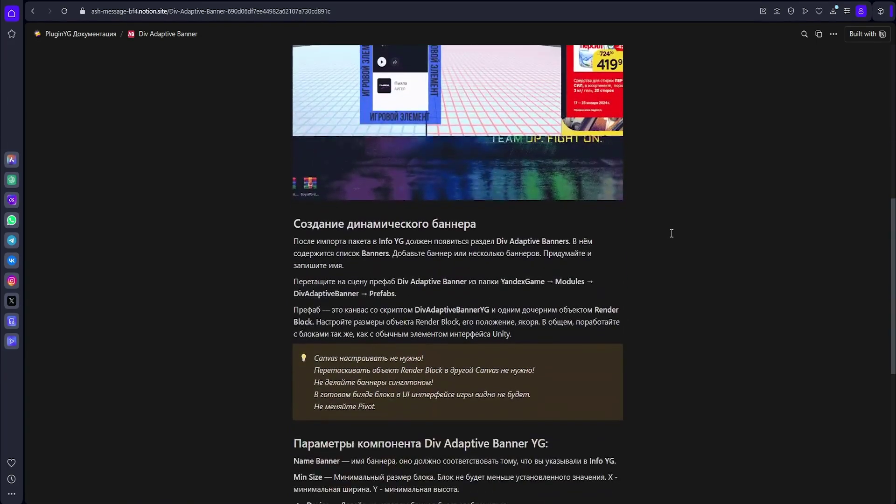
scroll(784, 232, up, 5)
scroll(607, 275, down, 1)
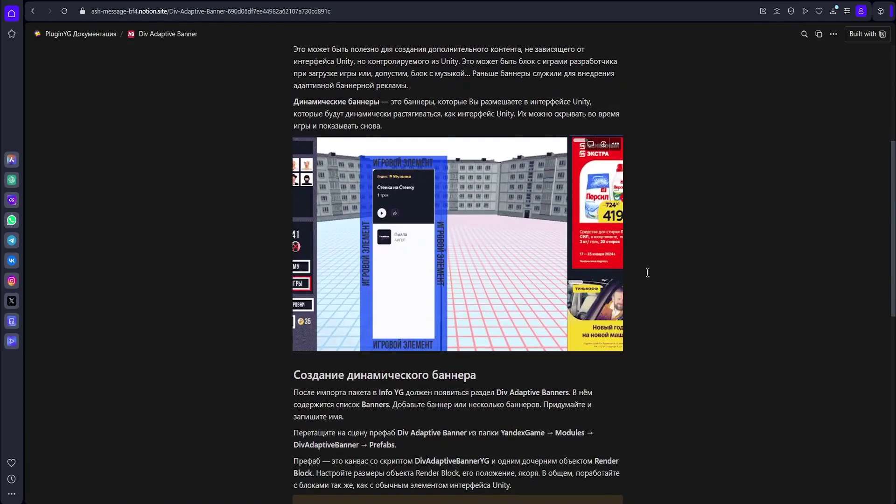
scroll(663, 280, down, 2)
scroll(662, 280, down, 6)
Read the RecalculateRect note and expand Device to view its three options.
drag(486, 344, 490, 344)
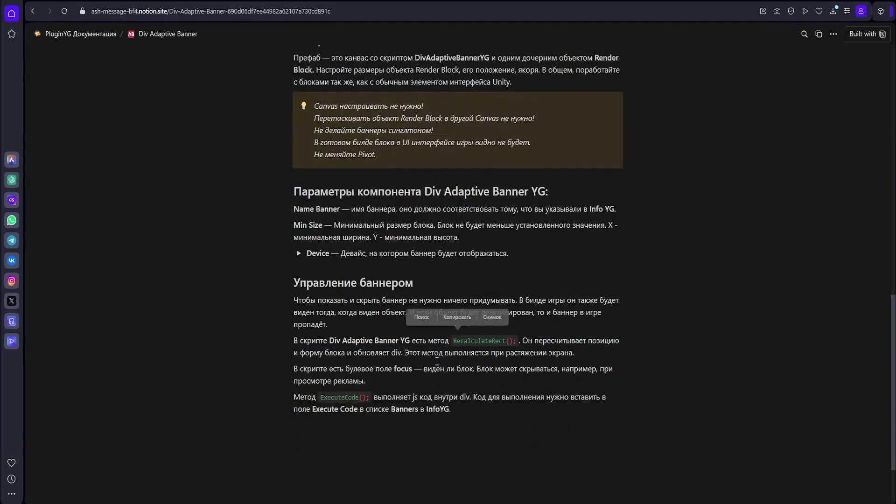
click(351, 398)
click(298, 253)
drag(320, 270, 546, 287)
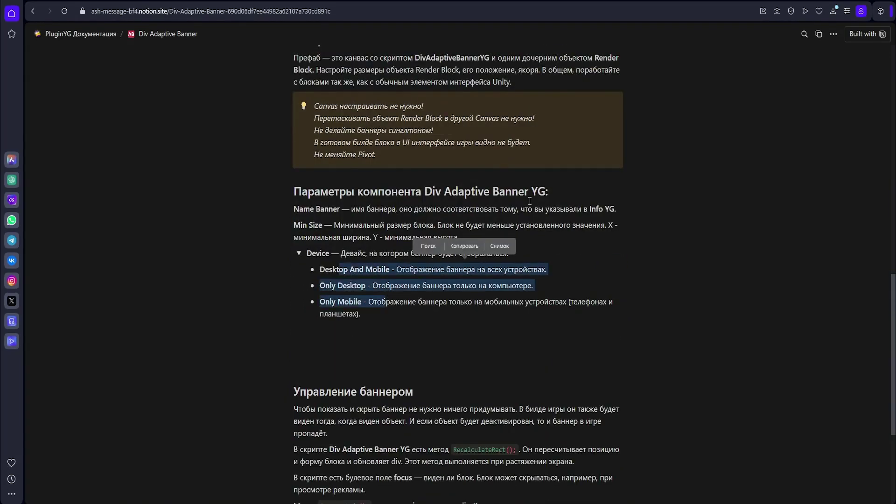
click(528, 199)
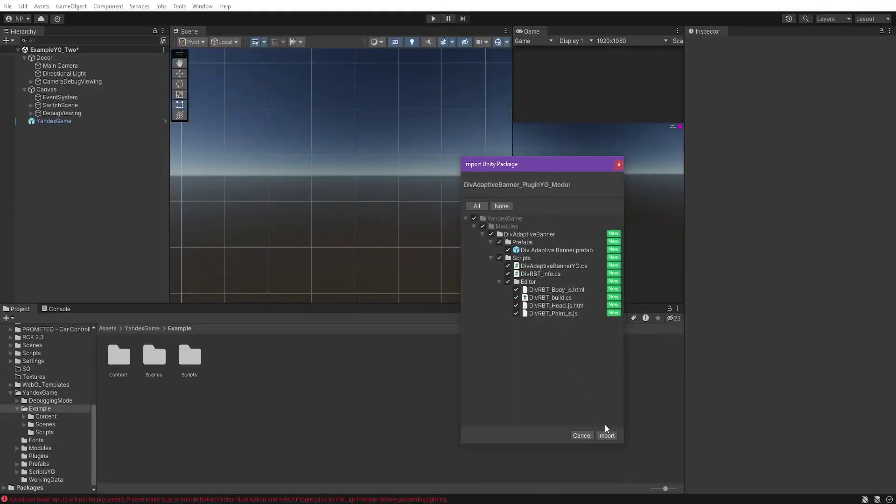
Import the Div Adaptive Banner package and browse to the YandexGame > Modules folder.
click(605, 434)
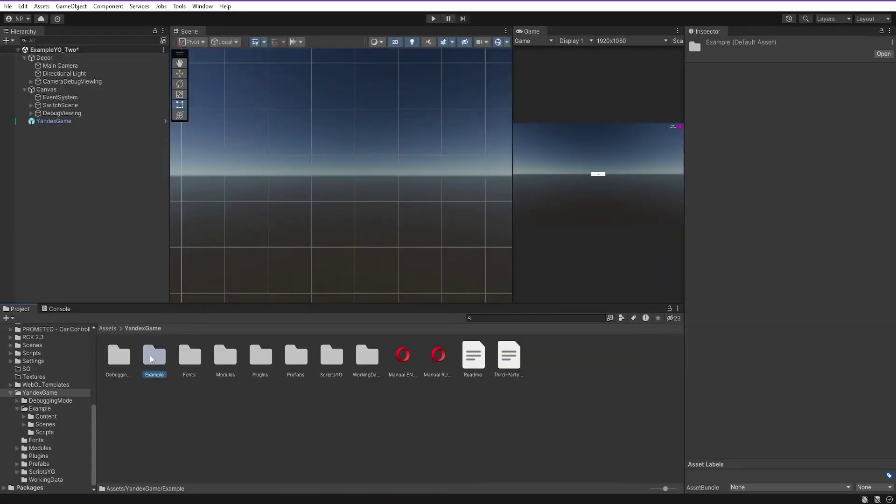
double_click(154, 355)
double_click(119, 354)
click(143, 328)
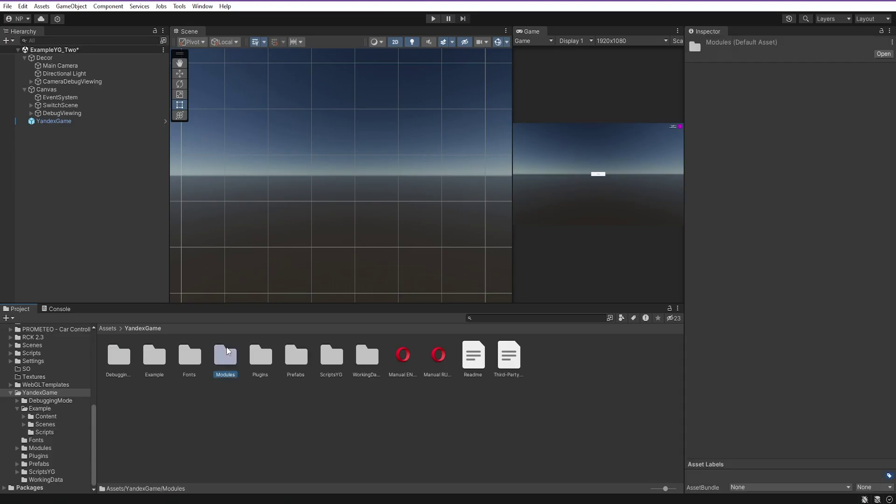
double_click(225, 347)
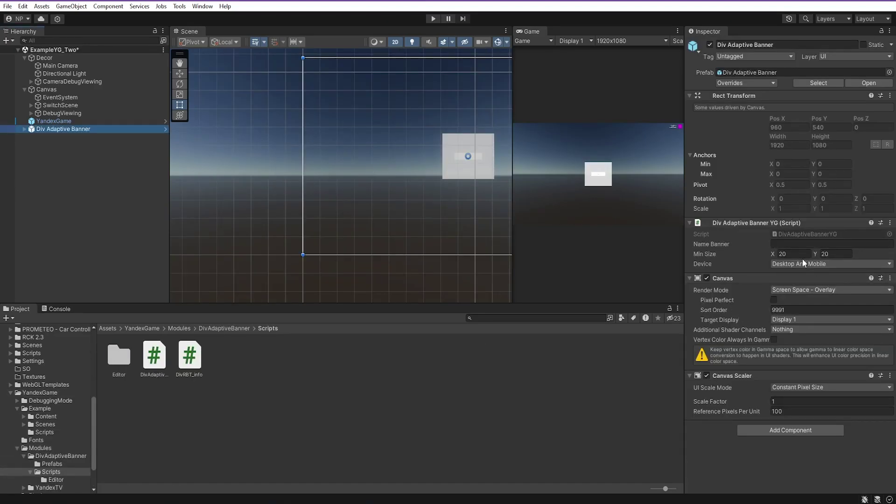
Add a UI Slider as a child of the banner's Render Block.
click(787, 264)
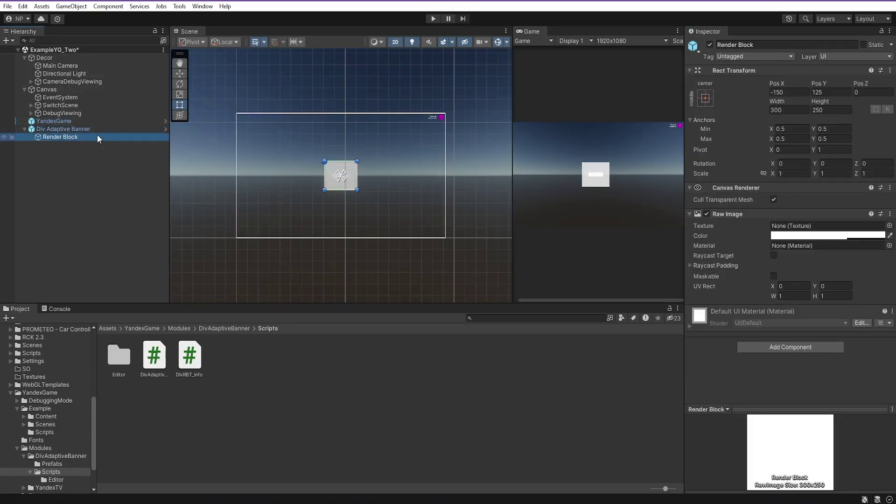
right_click(97, 136)
mouse_move(142, 352)
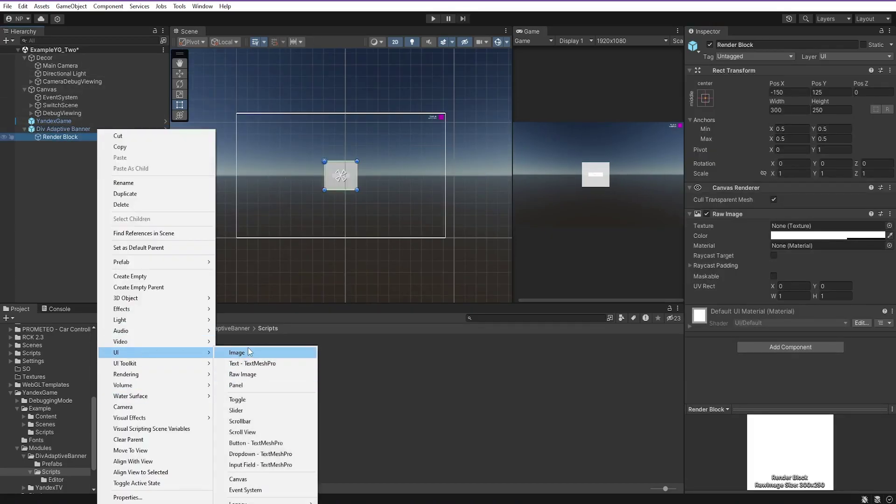
click(236, 410)
click(99, 177)
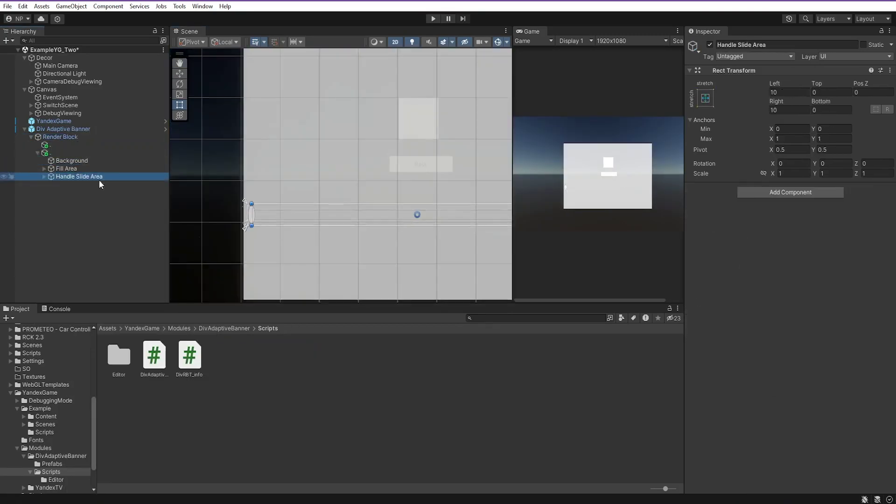
Enter play mode, set the Game view to 16:10 then Simulator, and import the Yandex Music package.
key(ctrl+p)
click(113, 42)
click(126, 92)
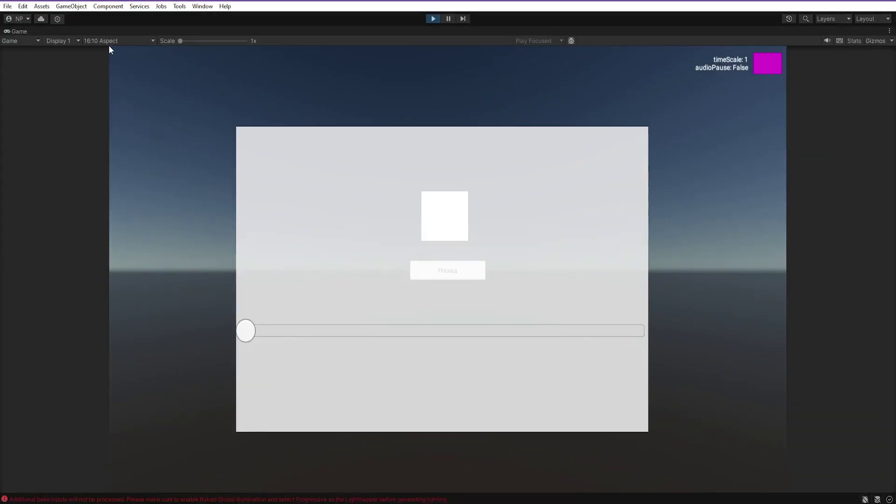
key(shift+space)
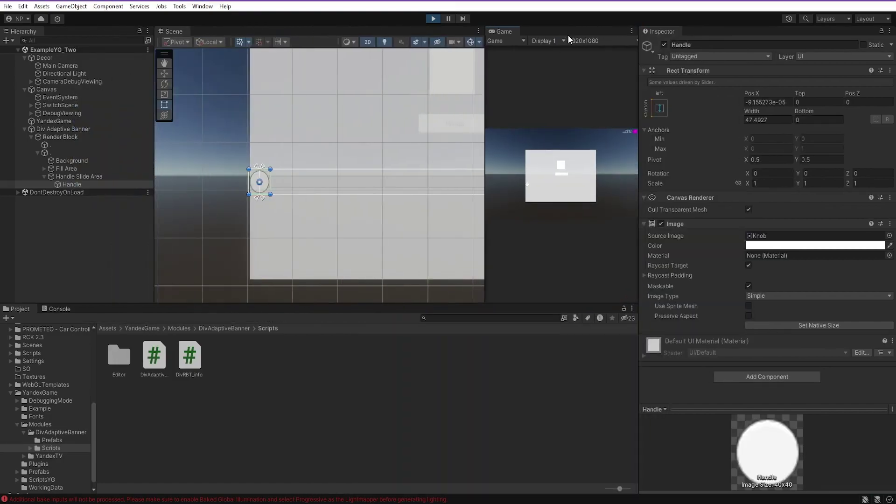
click(507, 40)
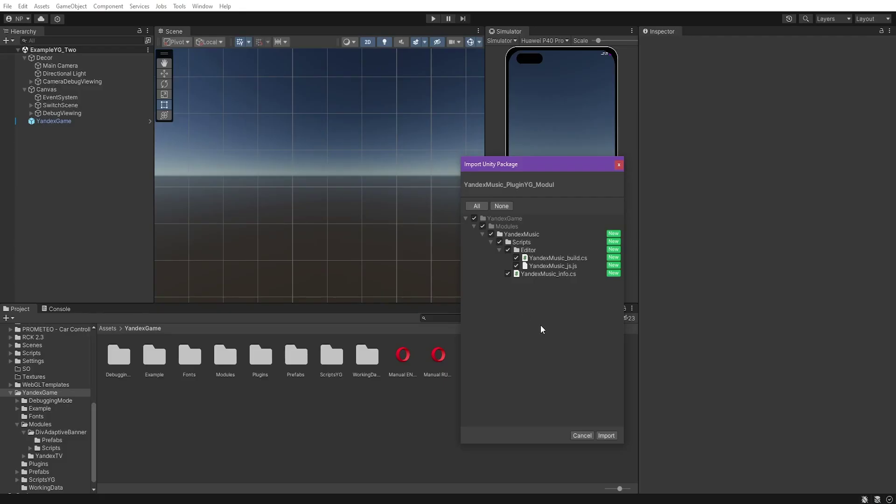
click(606, 434)
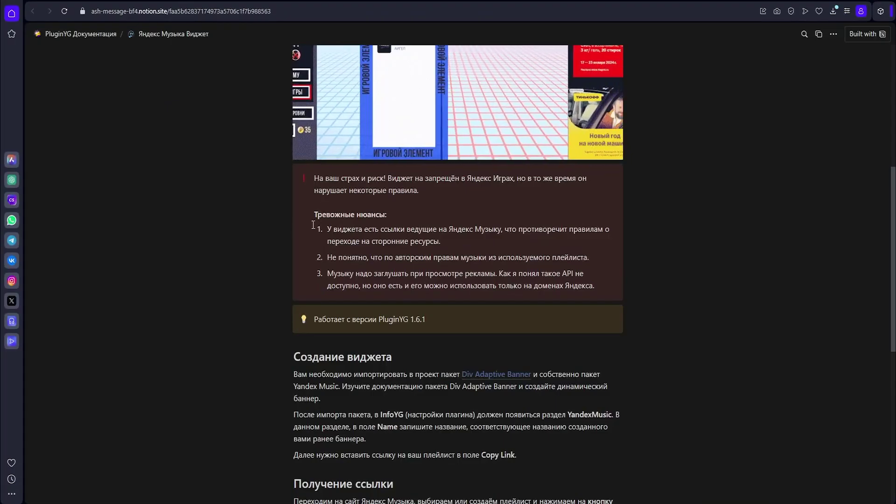
Read through the Yandex Music widget instructions on the Notion page.
scroll(668, 236, down, 4)
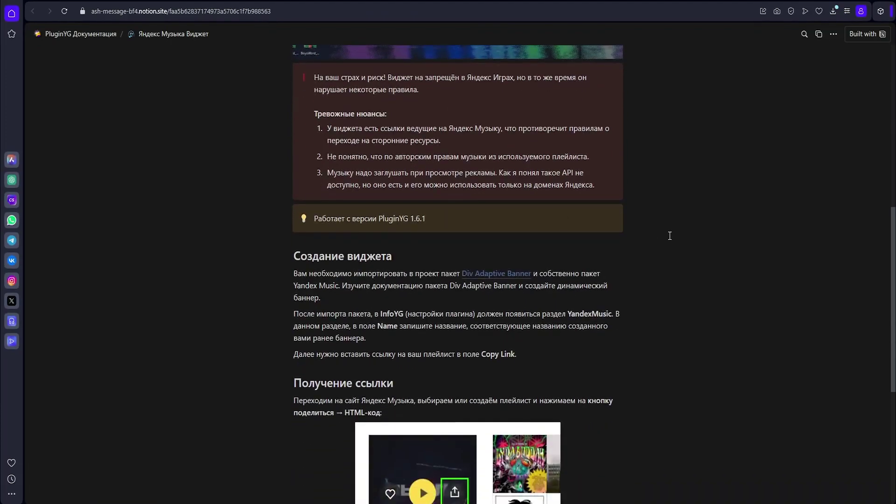
scroll(670, 235, down, 4)
scroll(808, 170, up, 4)
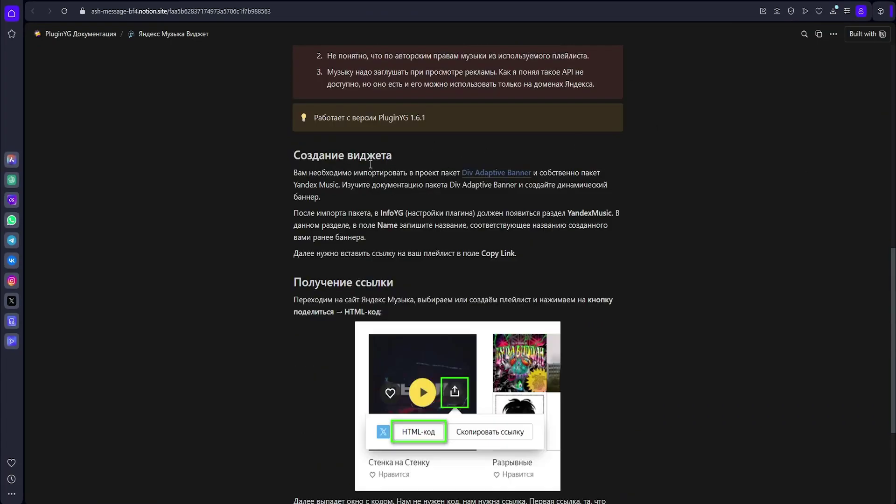
drag(375, 172, 474, 173)
click(486, 180)
scroll(614, 192, down, 3)
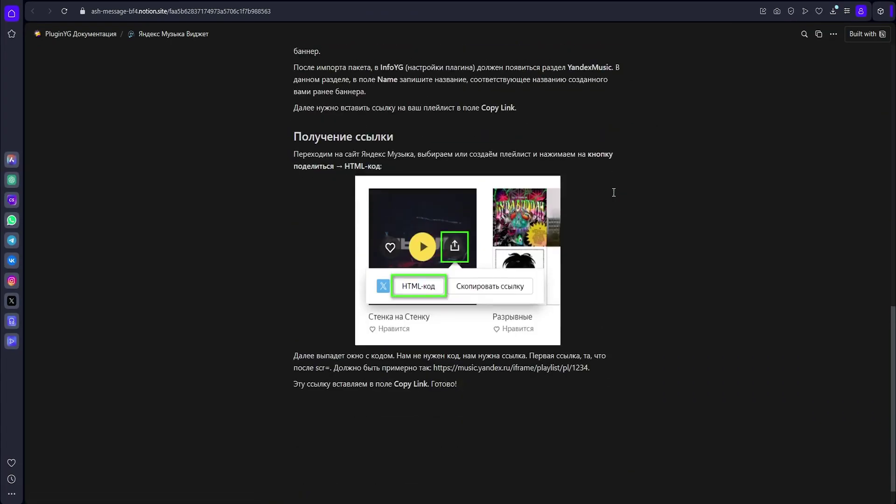
scroll(612, 190, up, 2)
Note the InfoYG mention in the guide and ping the InfoYG settings asset in Unity.
double_click(389, 159)
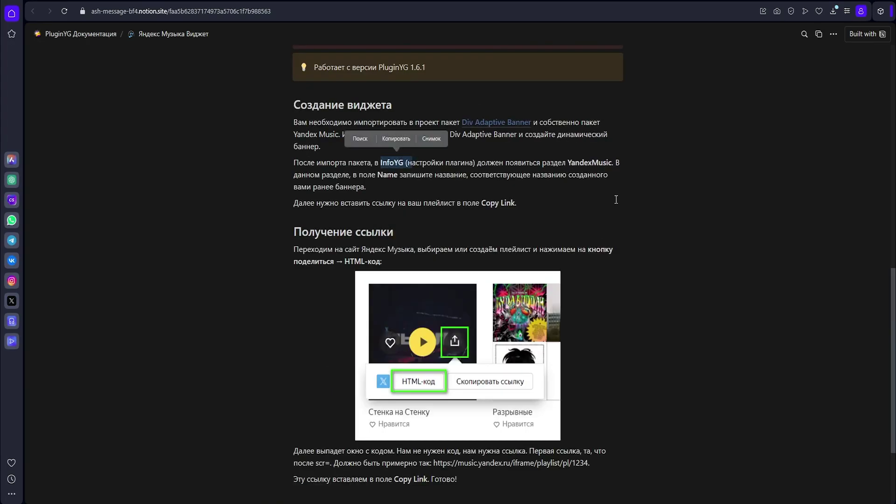
click(340, 161)
click(639, 210)
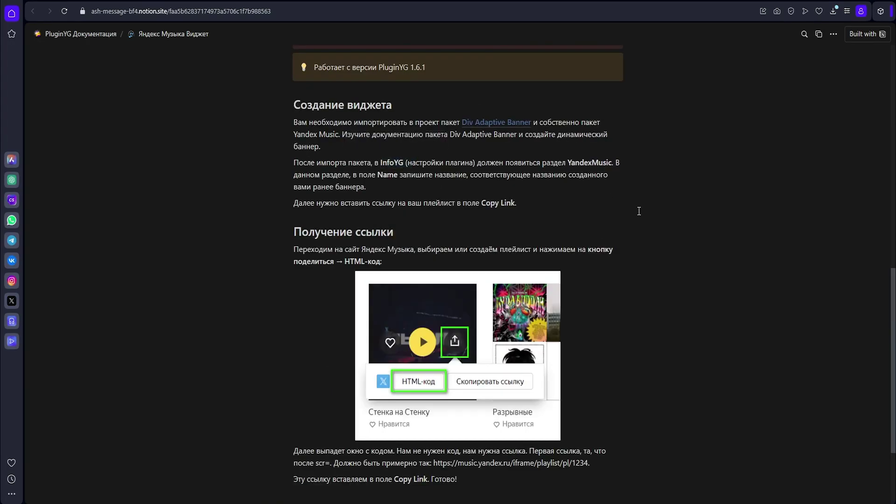
click(769, 164)
Select InfoYG, expand Div Adaptive Banners, Yandex Music and TV Settings, and focus the Copy Link field.
click(115, 376)
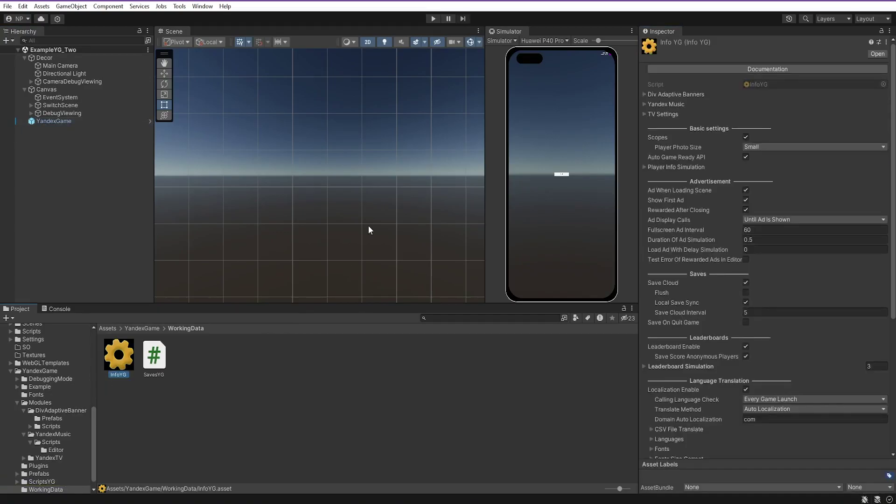
click(643, 94)
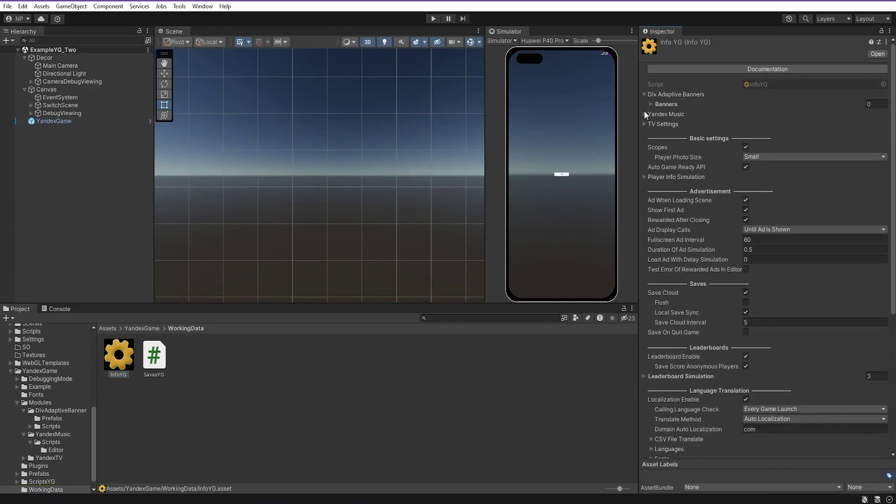
click(644, 113)
click(644, 144)
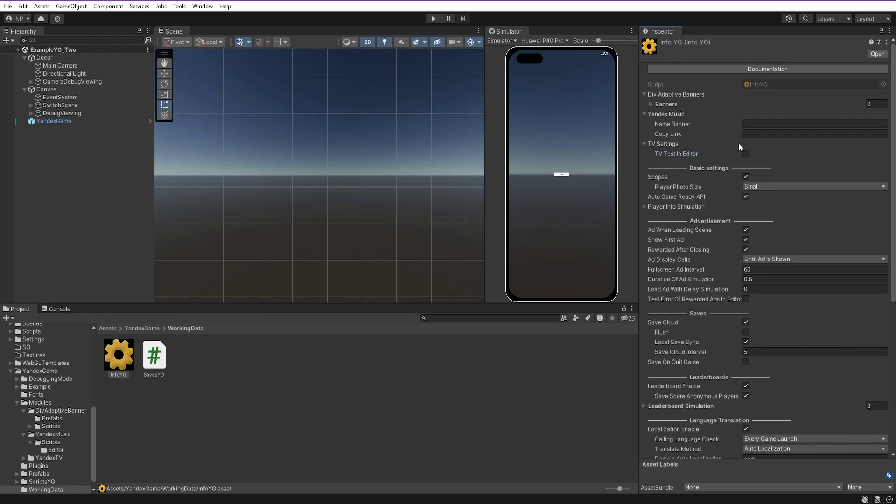
click(759, 134)
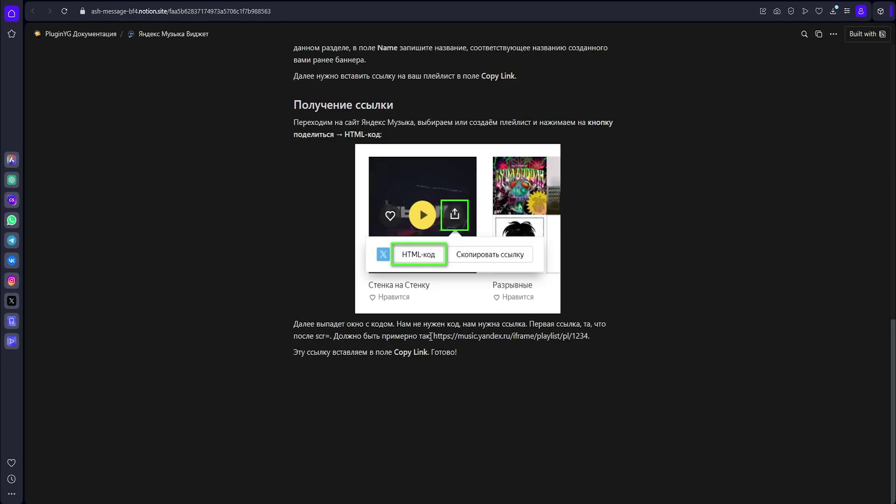
Open the guide's sample music.yandex.ru playlist URL in a new tab, then return to Unity.
drag(430, 335, 591, 336)
click(595, 273)
scroll(595, 272, up, 2)
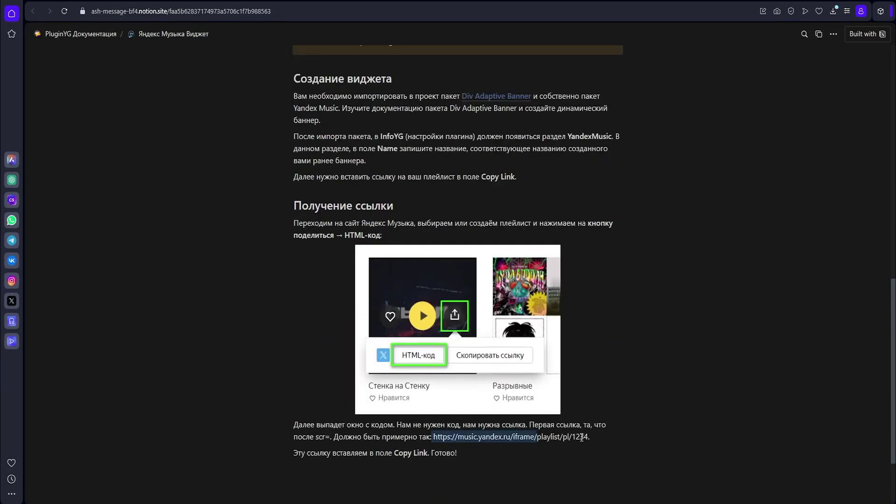
drag(432, 436, 589, 437)
click(560, 436)
key(alt+Tab)
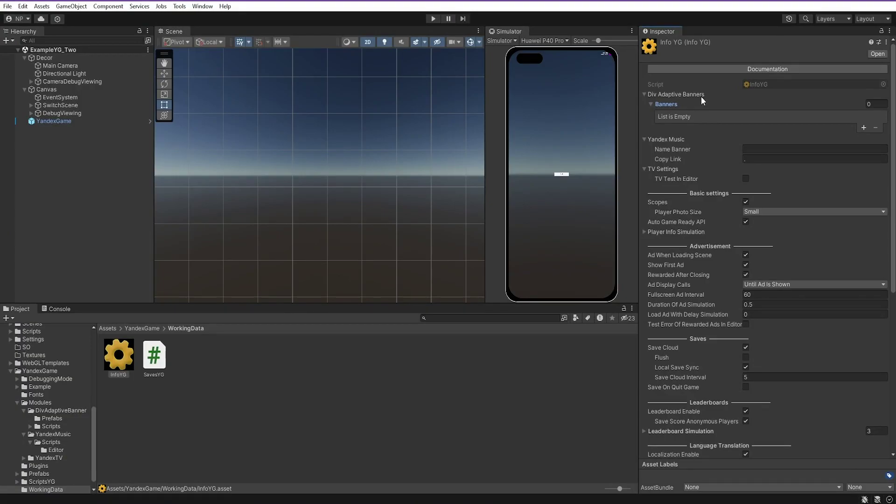
In InfoYG's Other settings, activate Newtonsoft for AUTO_LOCALIZATION.
scroll(735, 281, down, 15)
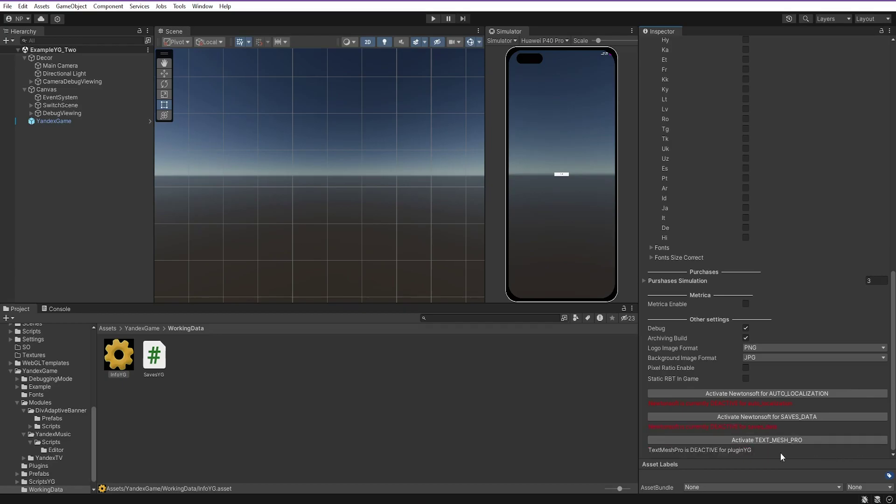
click(761, 394)
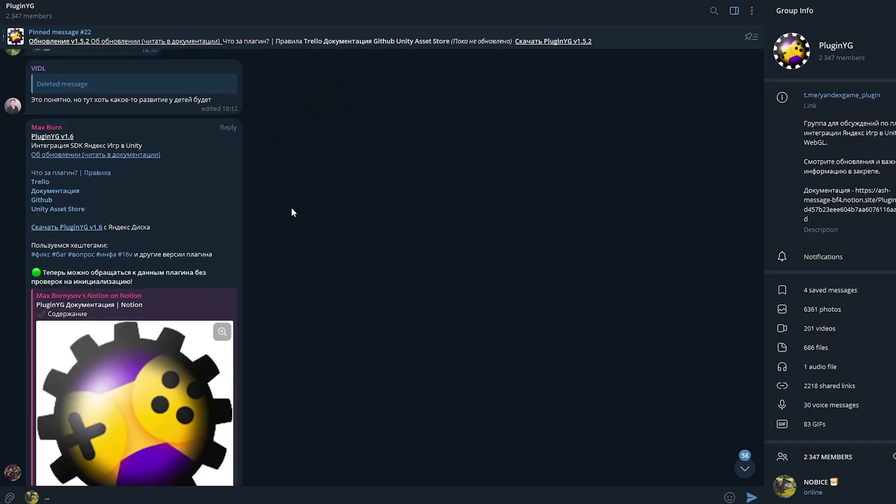
scroll(292, 212, down, 2)
scroll(299, 209, down, 1)
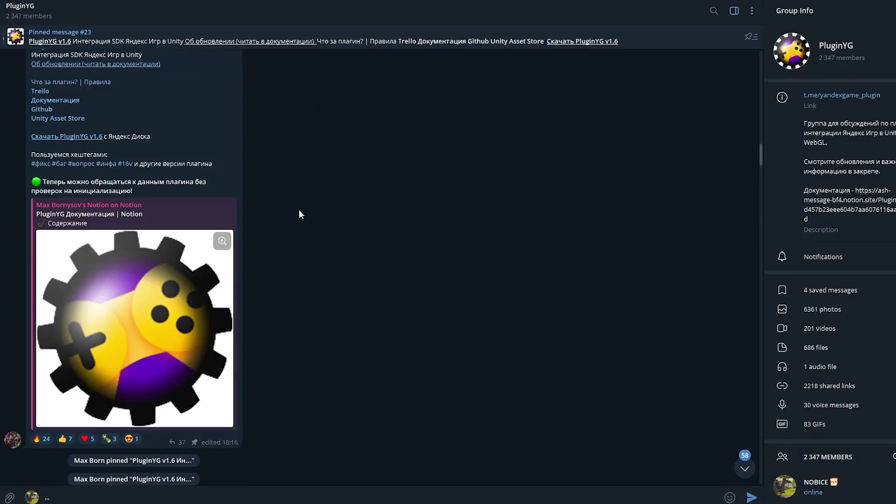
scroll(381, 231, down, 1)
scroll(382, 231, down, 5)
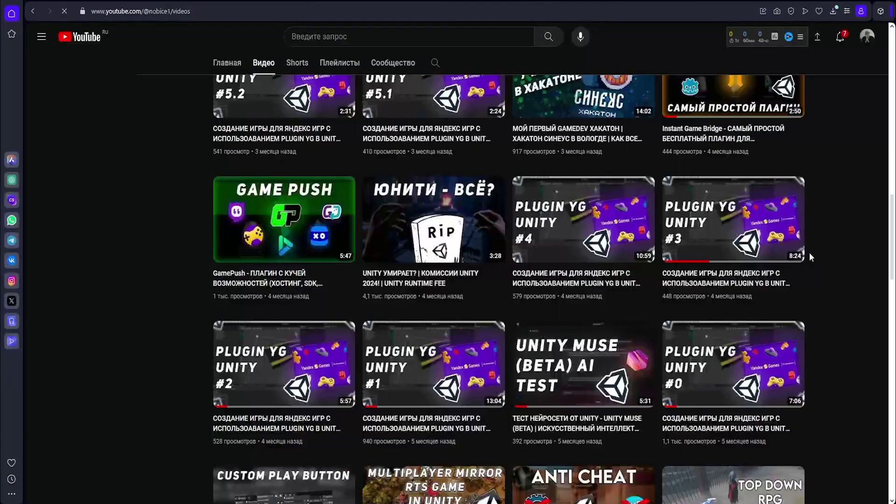
Scroll the NOBICE channel's video list back up to the header and newest uploads.
scroll(809, 252, down, 2)
scroll(807, 251, up, 1)
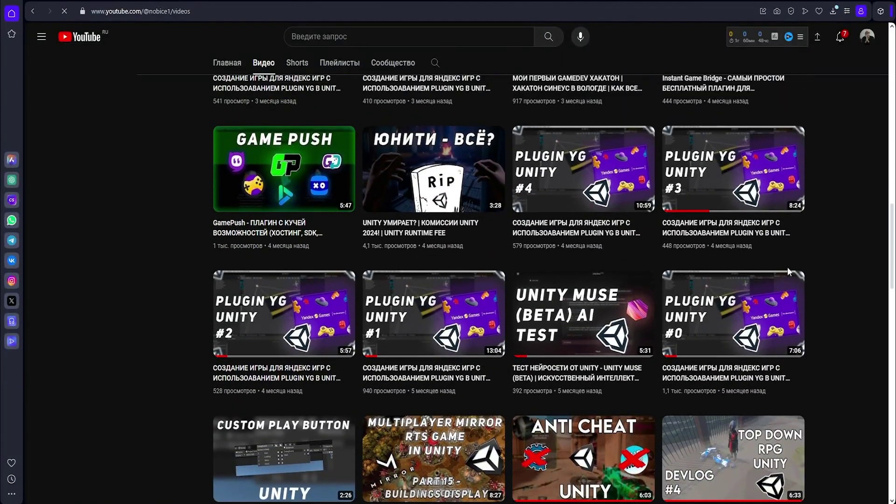
scroll(841, 272, up, 2)
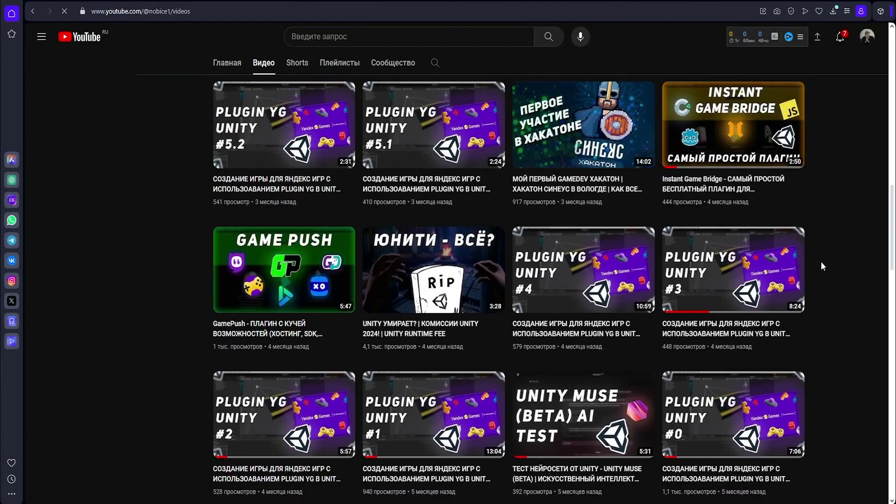
scroll(822, 266, up, 10)
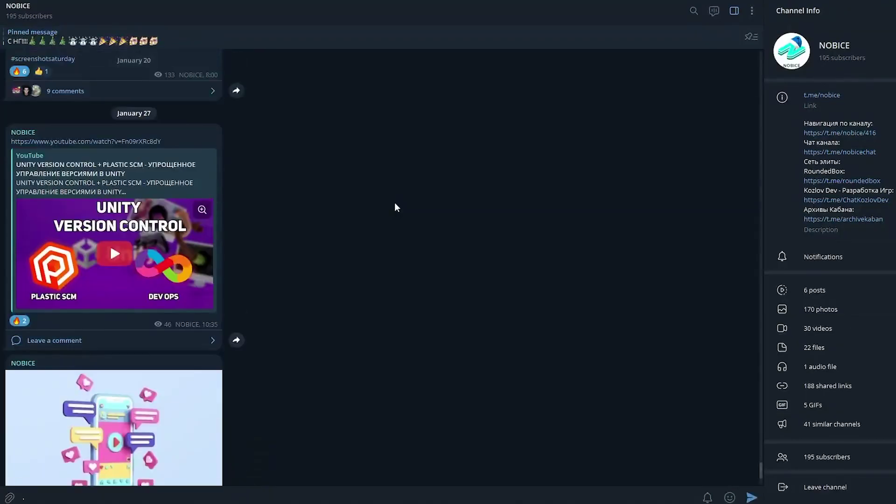
scroll(394, 202, up, 10)
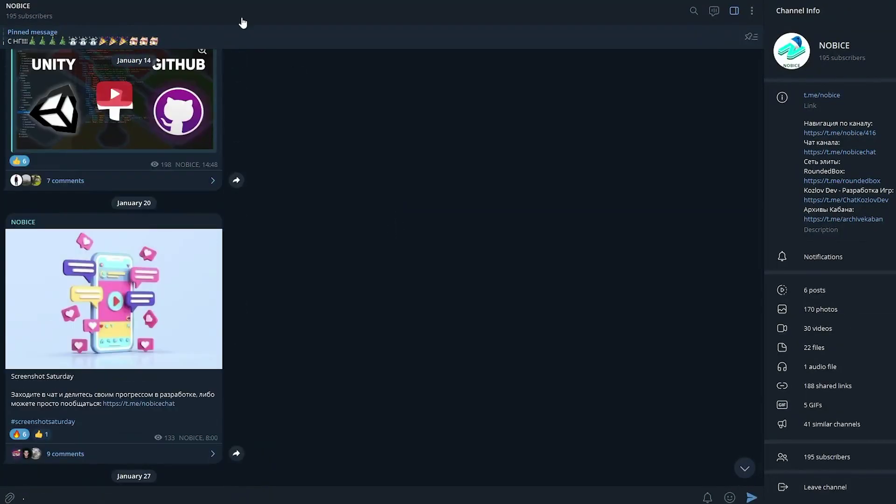
Open the NOBICE channel info and follow the t.me/nobicechat link to the NOBICE CHAT group.
click(243, 22)
click(422, 176)
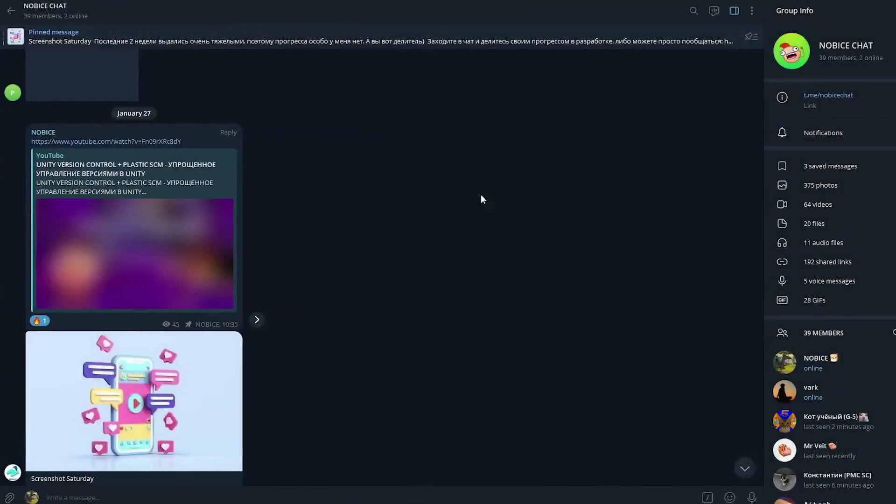
text(..)
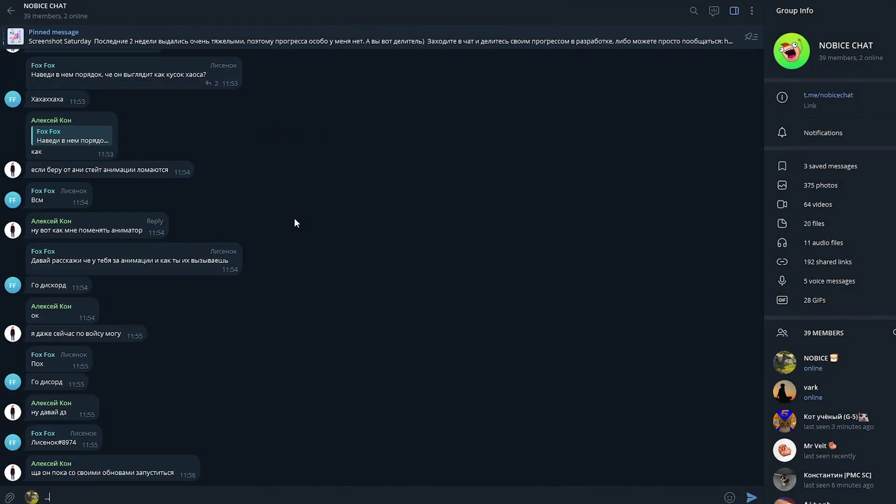